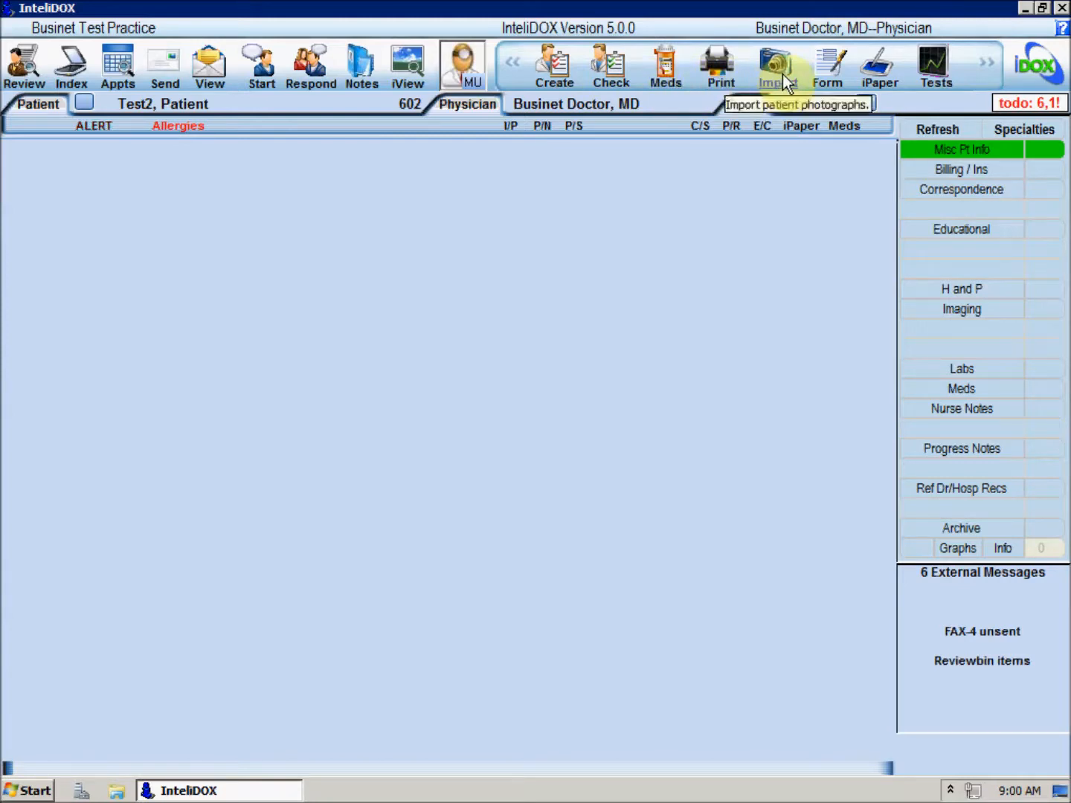
pyautogui.click(514, 67)
pyautogui.click(514, 67)
pyautogui.click(514, 65)
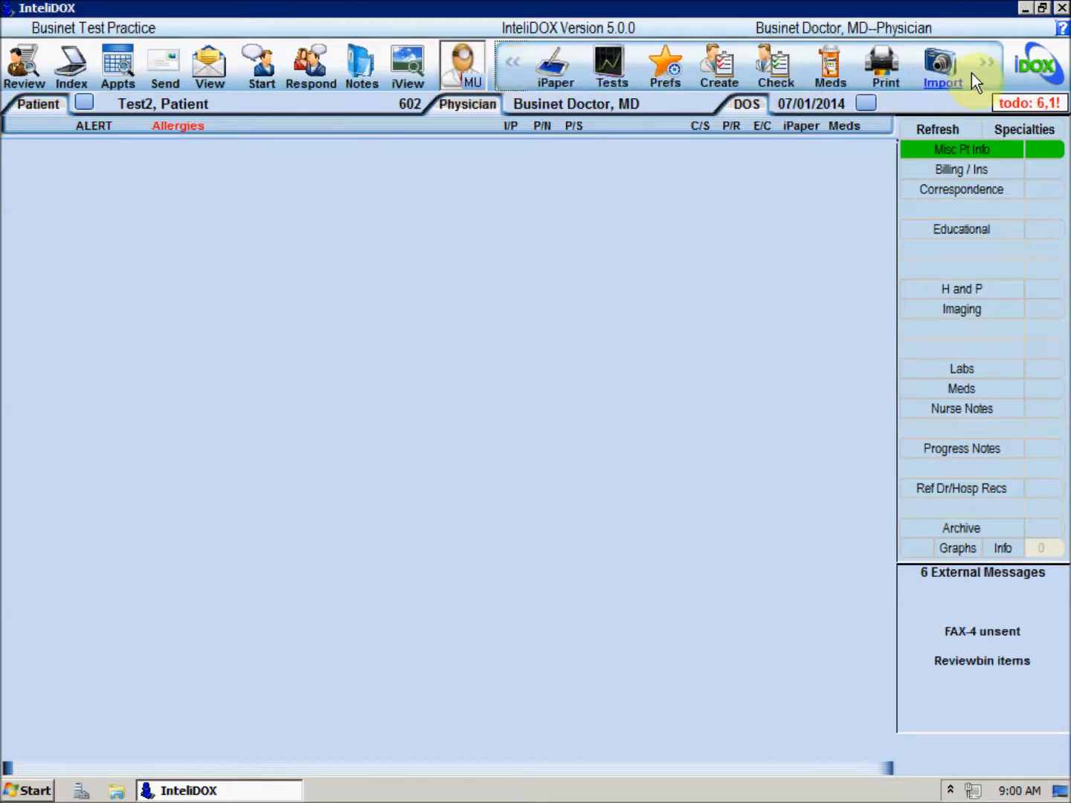
pyautogui.click(990, 68)
pyautogui.click(989, 67)
pyautogui.click(989, 67)
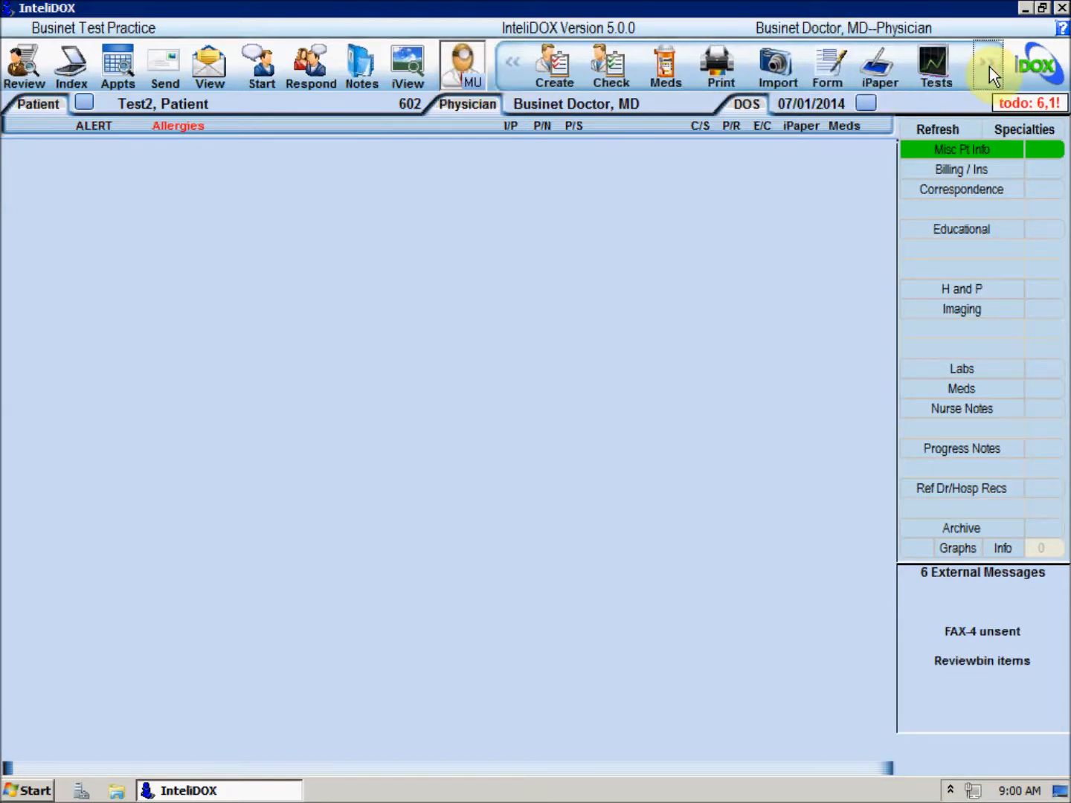
# - Open the appointments list and select the Test3, Patient appointment
pyautogui.click(125, 71)
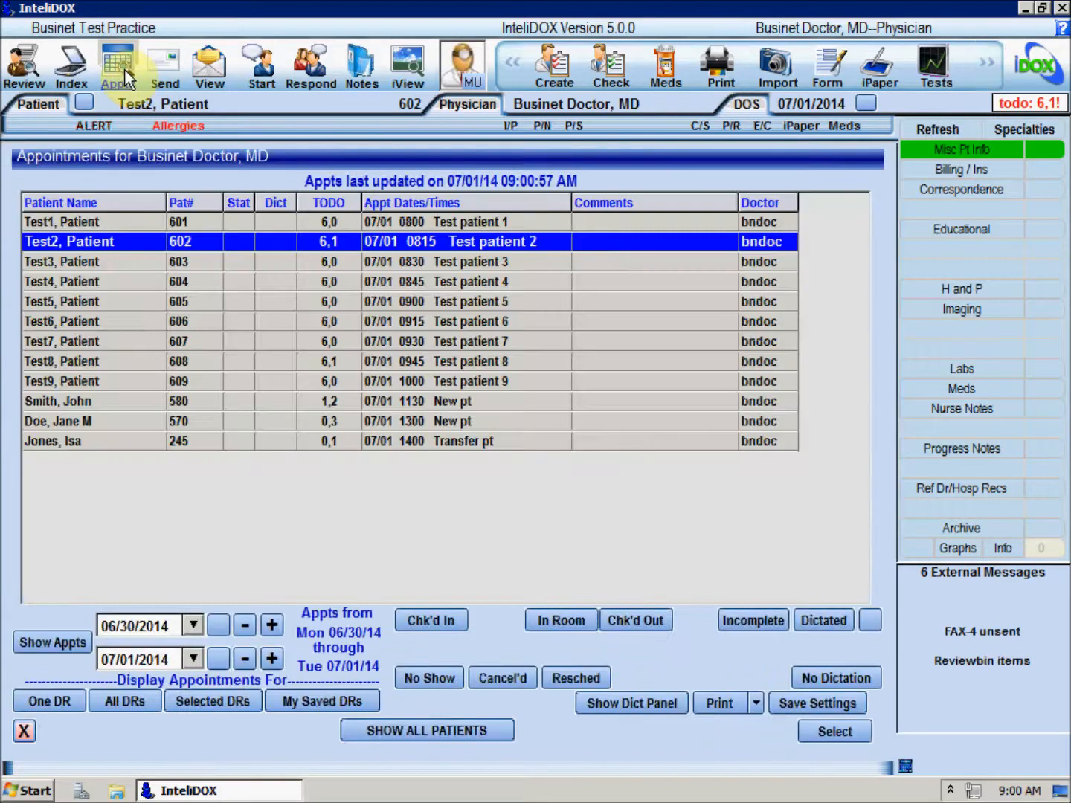
pyautogui.click(123, 222)
pyautogui.click(124, 237)
pyautogui.click(126, 266)
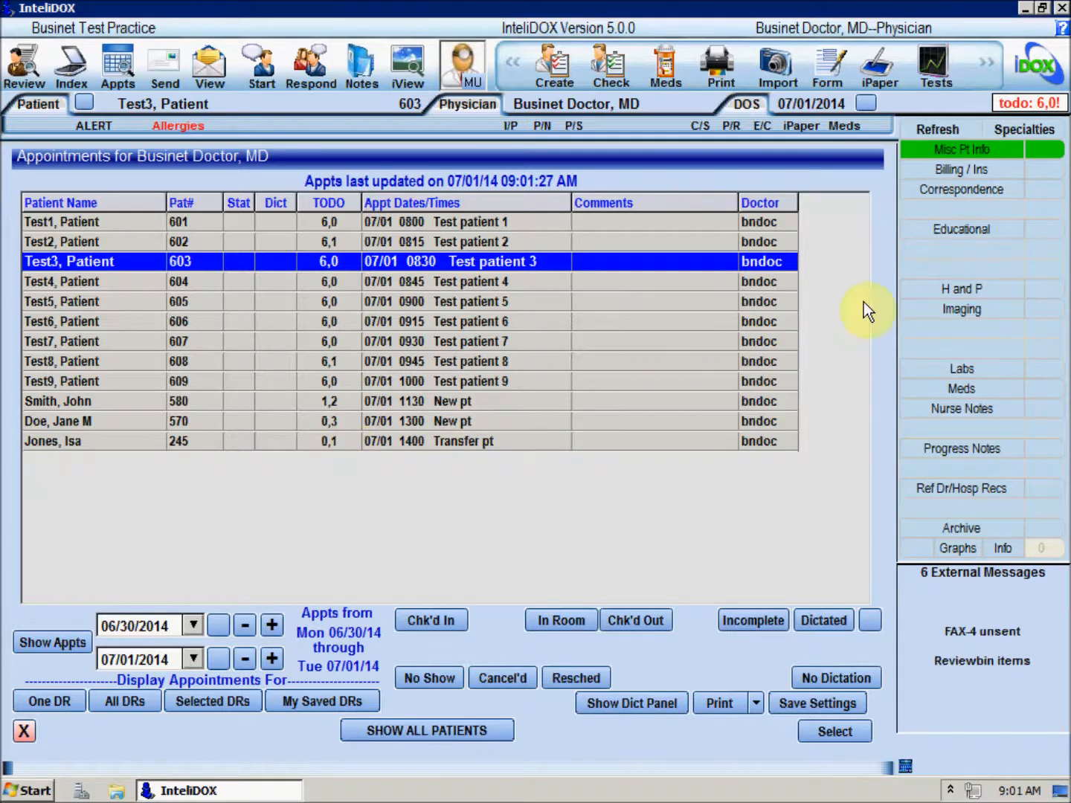
# - Review the meaningful-use to-do list for Test3 and then Test2, and close it
pyautogui.click(1035, 103)
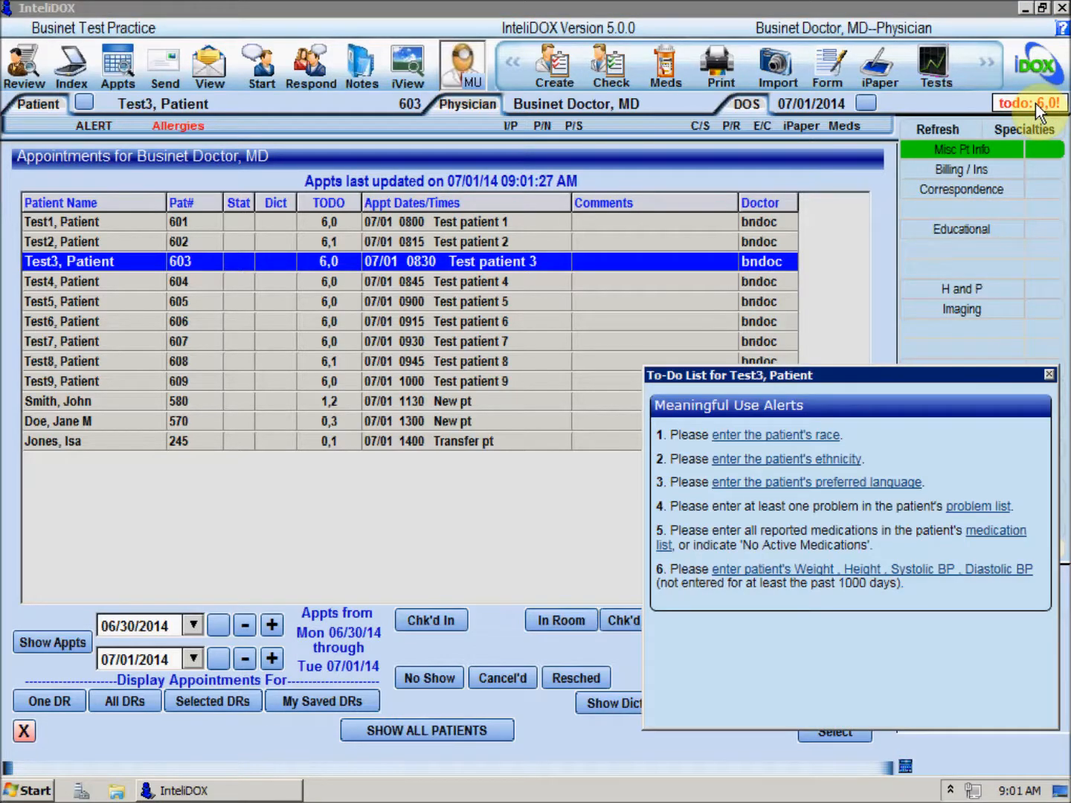
pyautogui.click(346, 242)
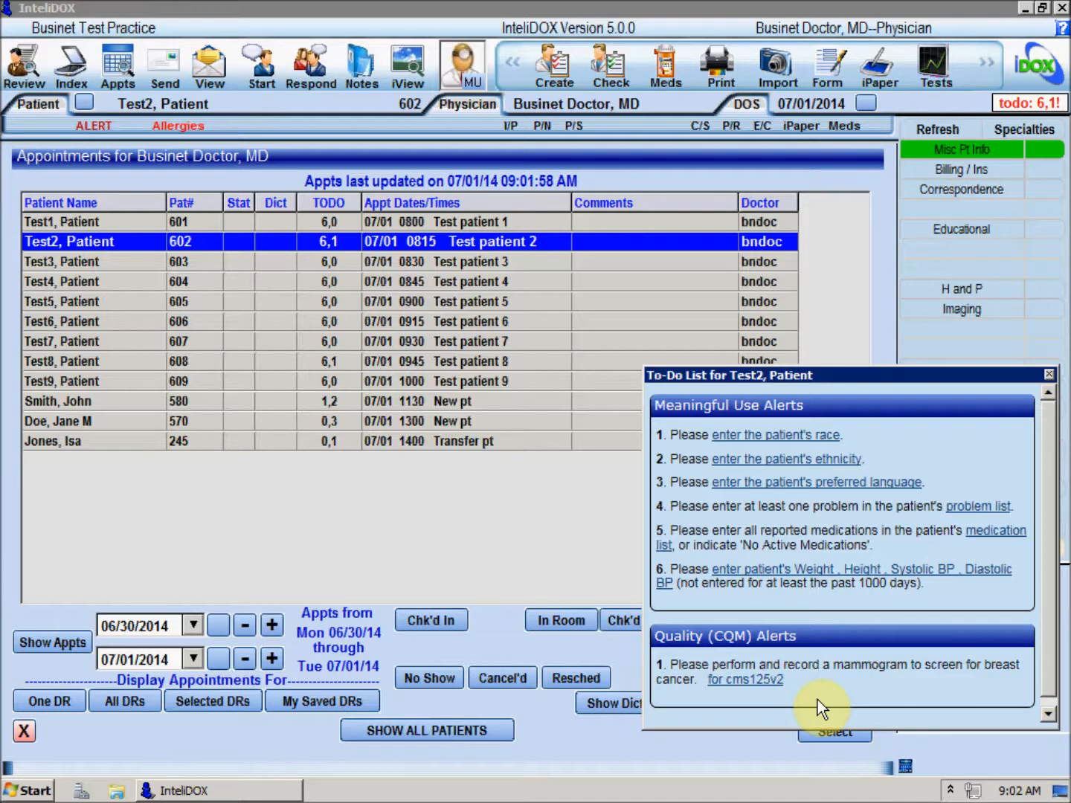
pyautogui.click(1049, 376)
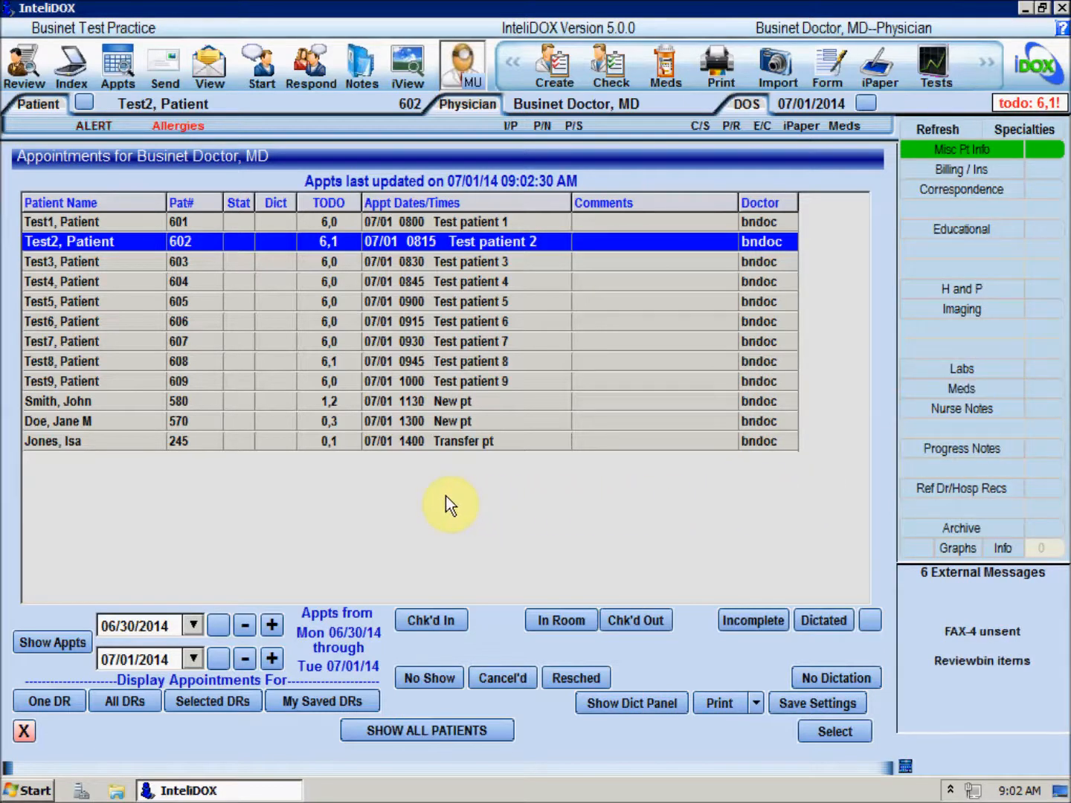
# - Select the Smith, John appointment and open his patient chart summary
pyautogui.click(119, 397)
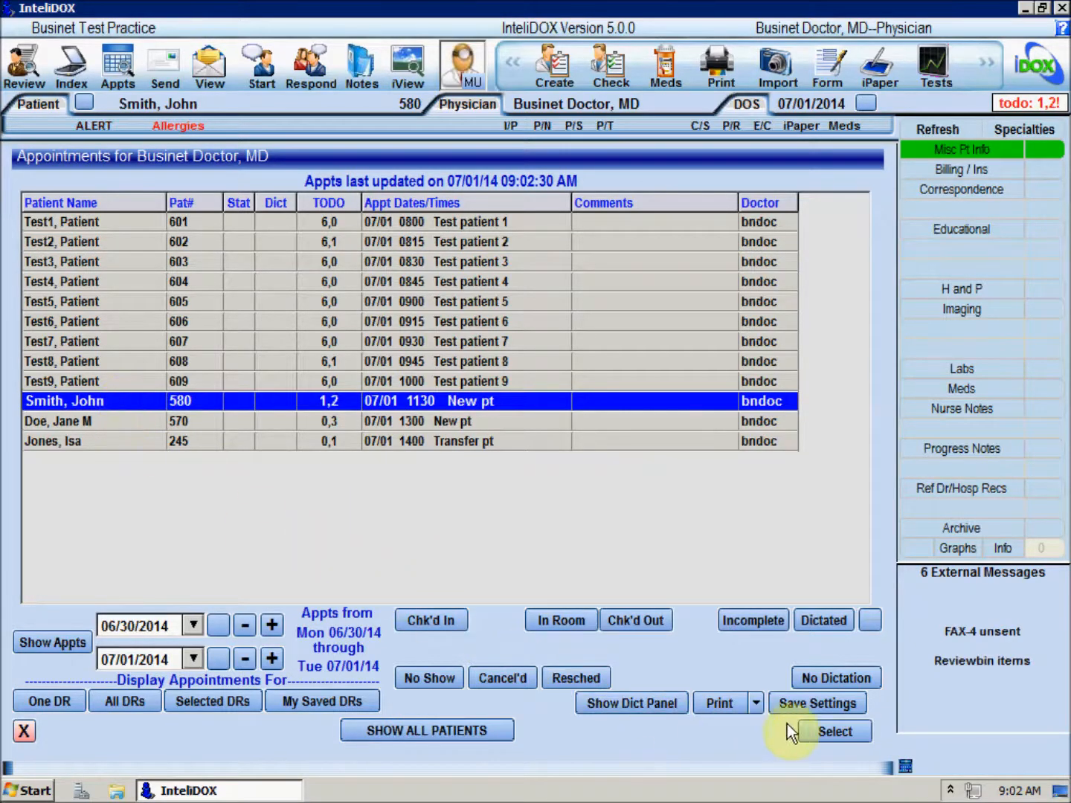
pyautogui.click(821, 730)
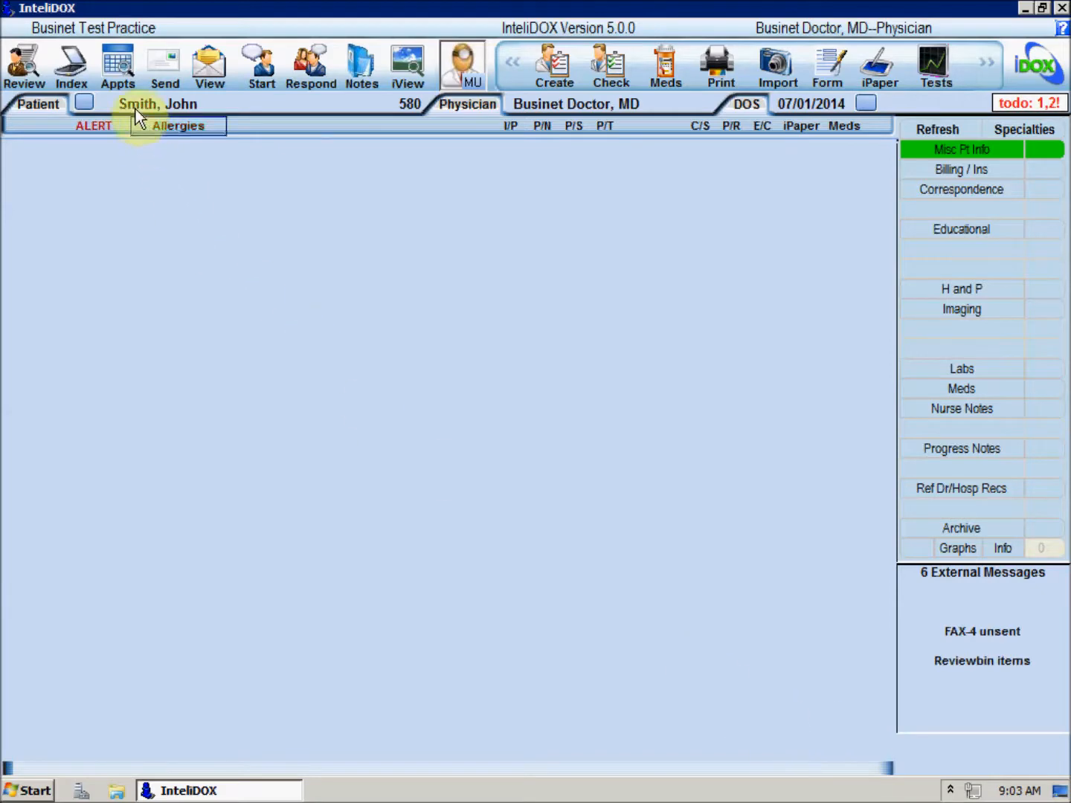
pyautogui.click(407, 106)
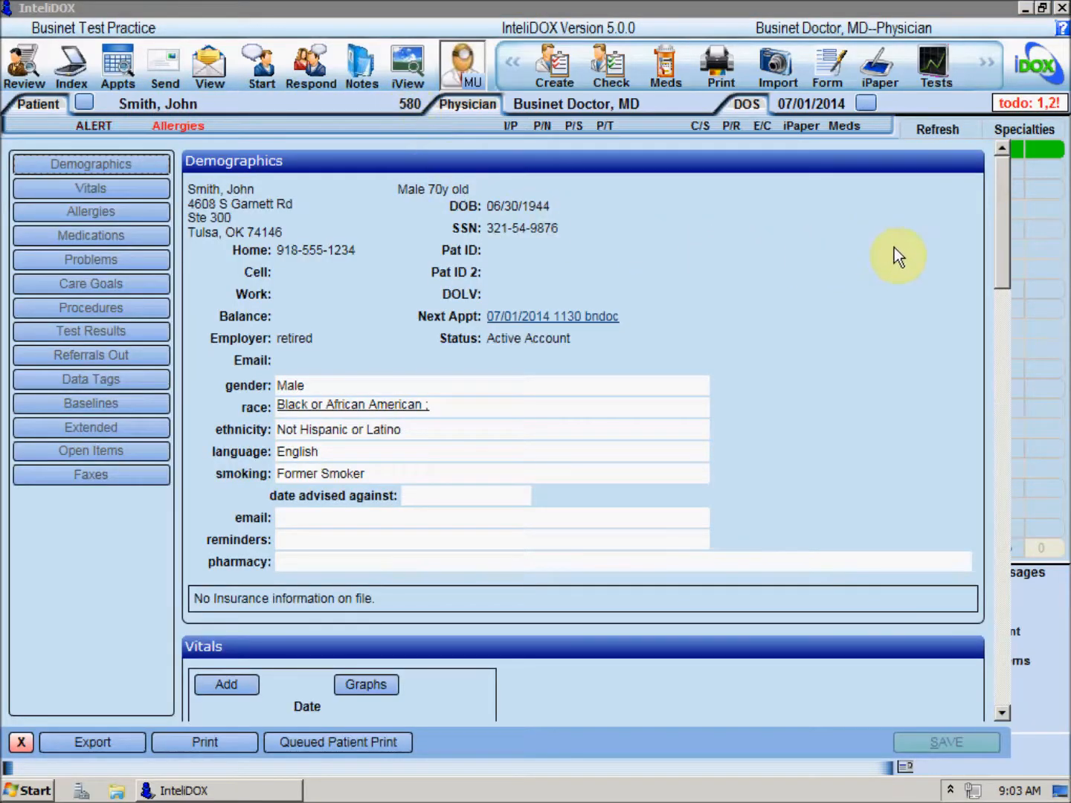
# - Add procedure 99201 : Office Visit, Problem focused, new to the patient's Procedures and save
pyautogui.moveTo(998, 233); pyautogui.dragTo(1001, 559)
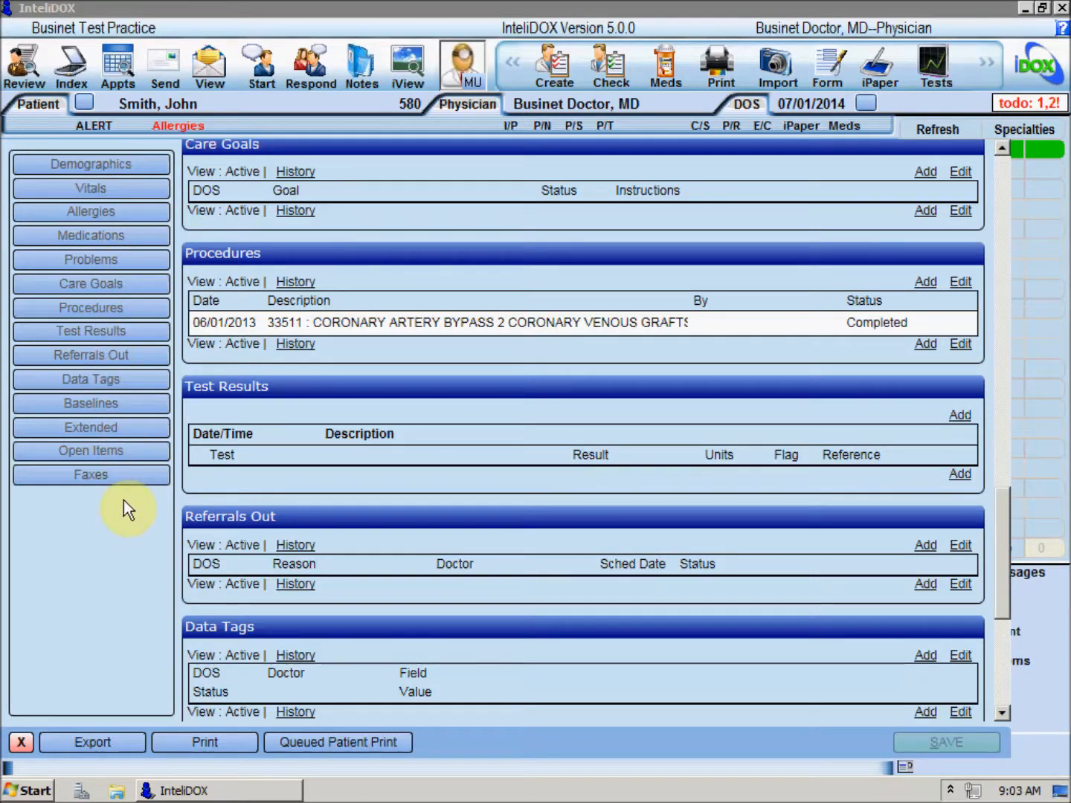
pyautogui.click(120, 215)
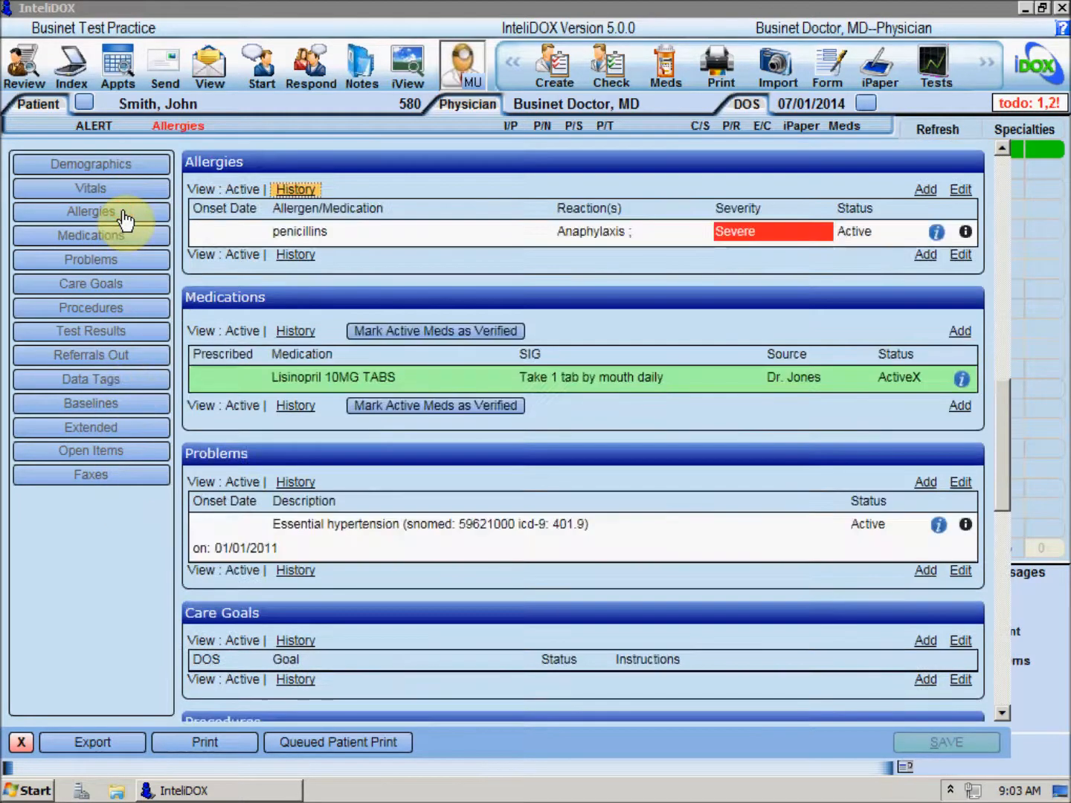
pyautogui.click(125, 262)
pyautogui.click(121, 307)
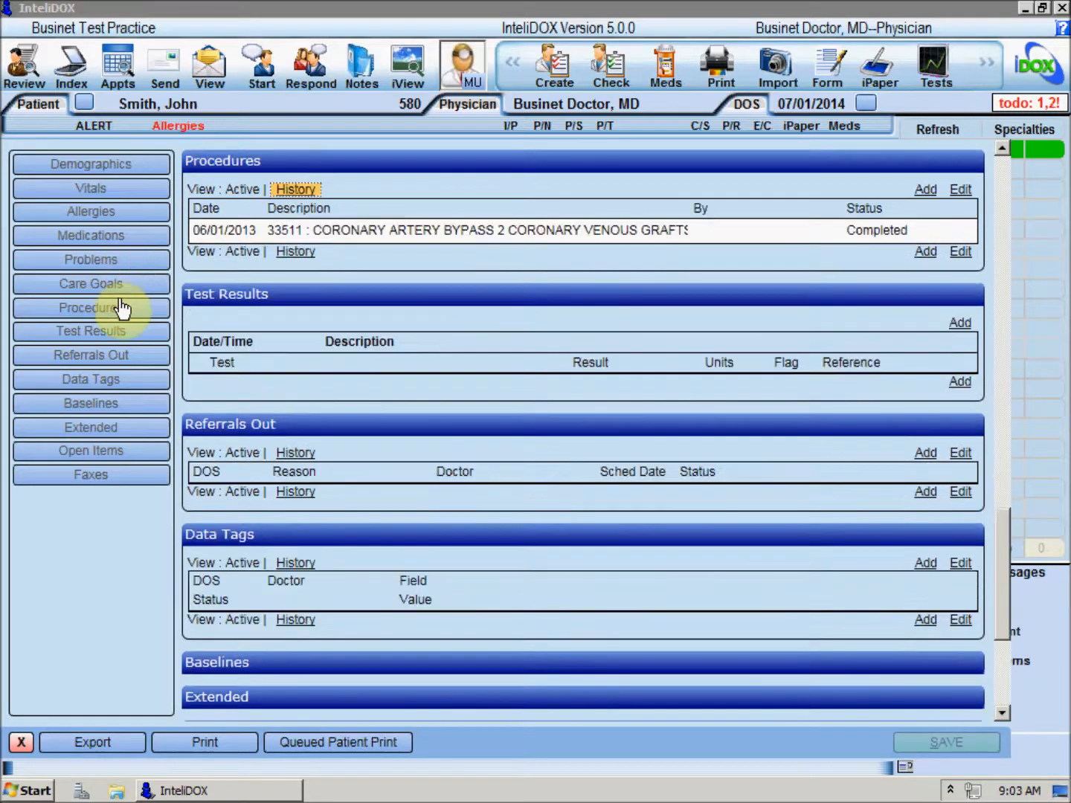
pyautogui.click(920, 195)
pyautogui.write('99201 : Office Visit, Problem focused, new')
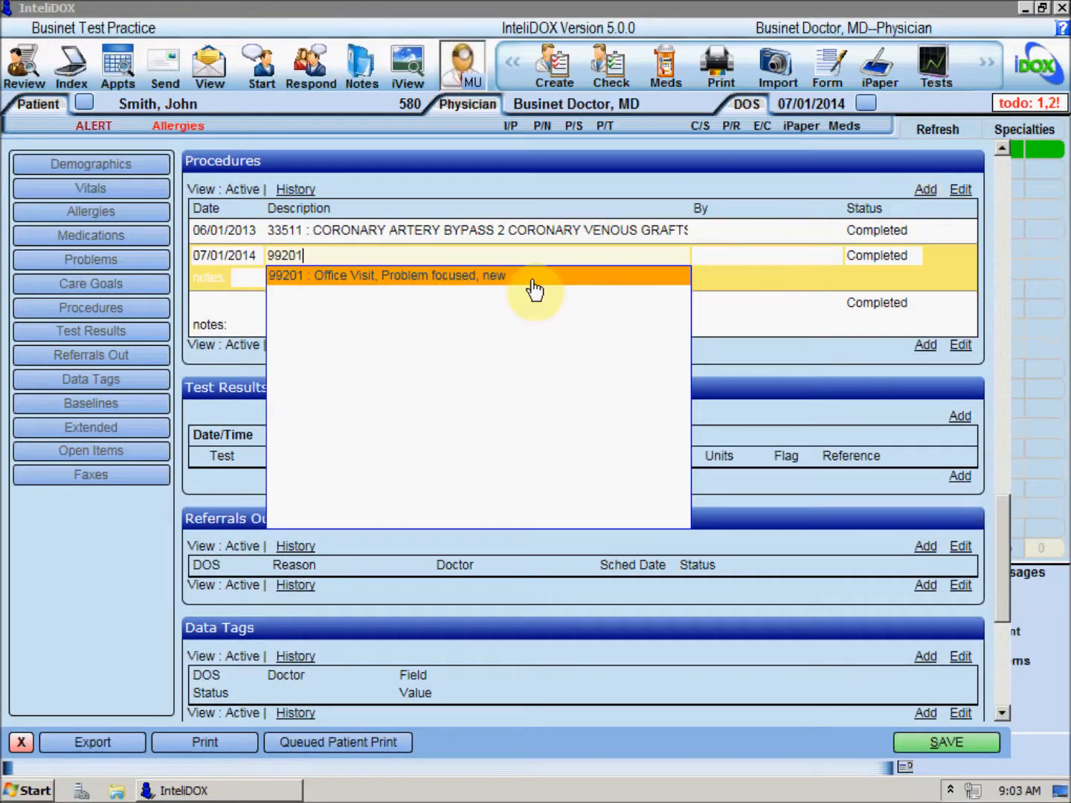
pyautogui.click(533, 281)
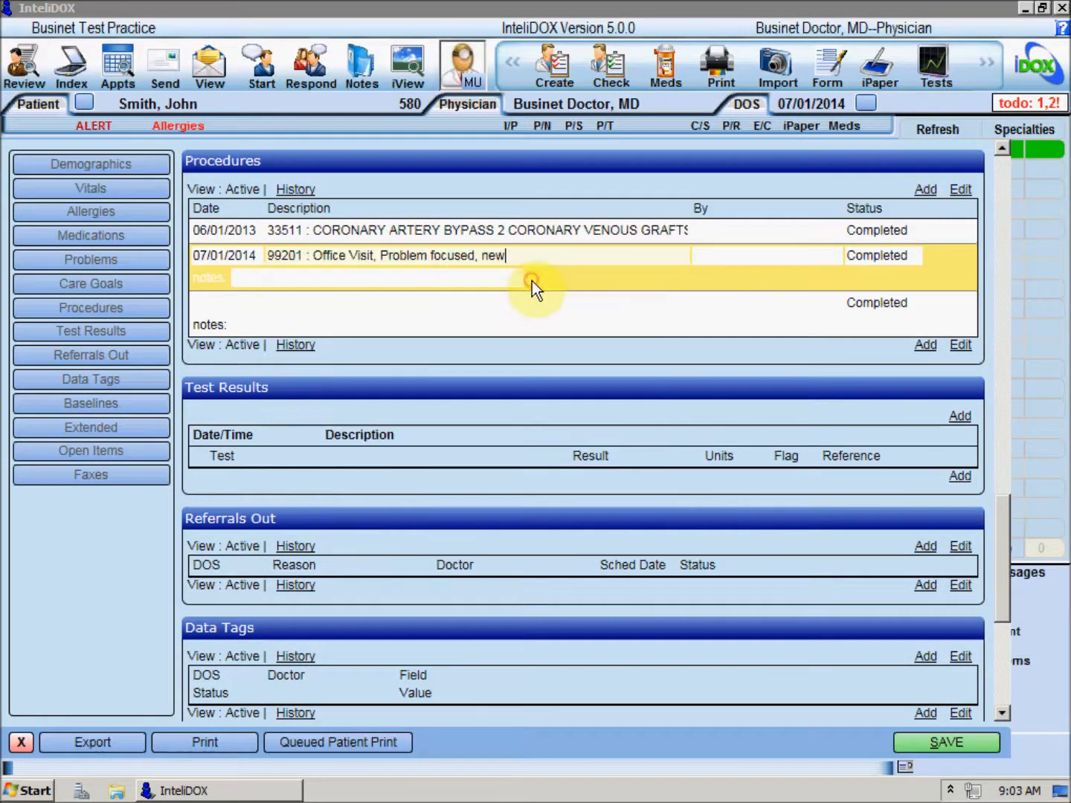
pyautogui.click(906, 739)
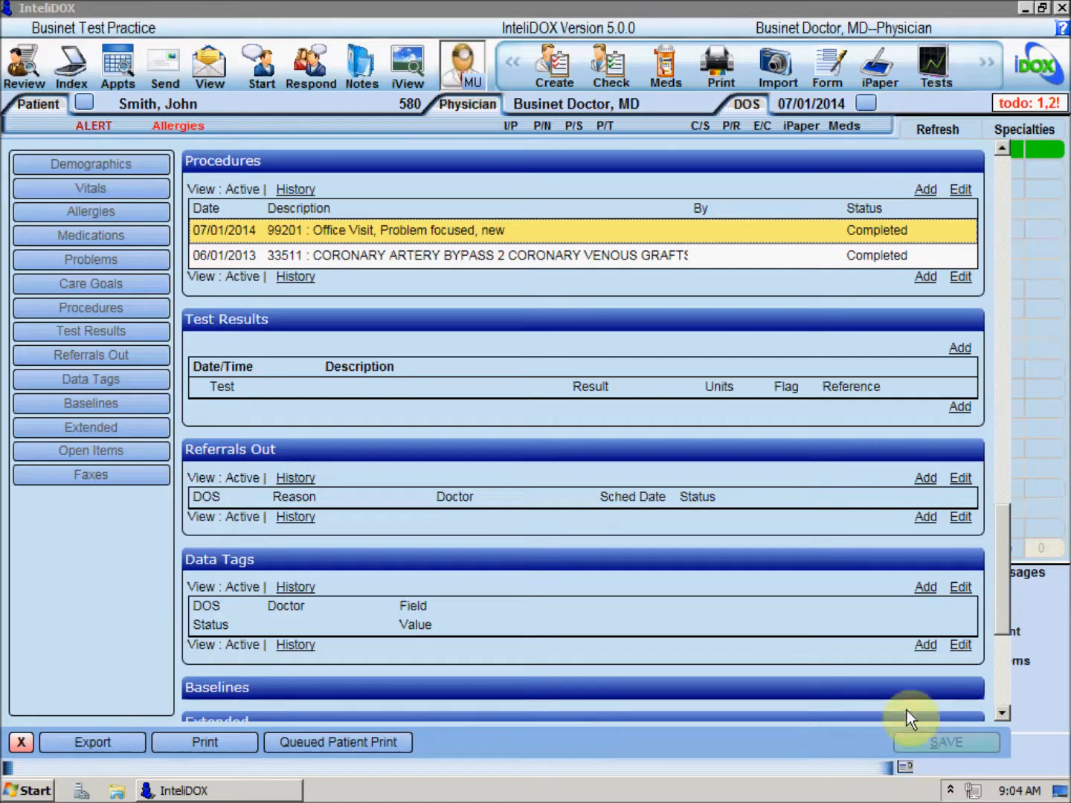
# - Change the 99201 office visit procedure's status to Pending, save, and close the chart
pyautogui.click(961, 191)
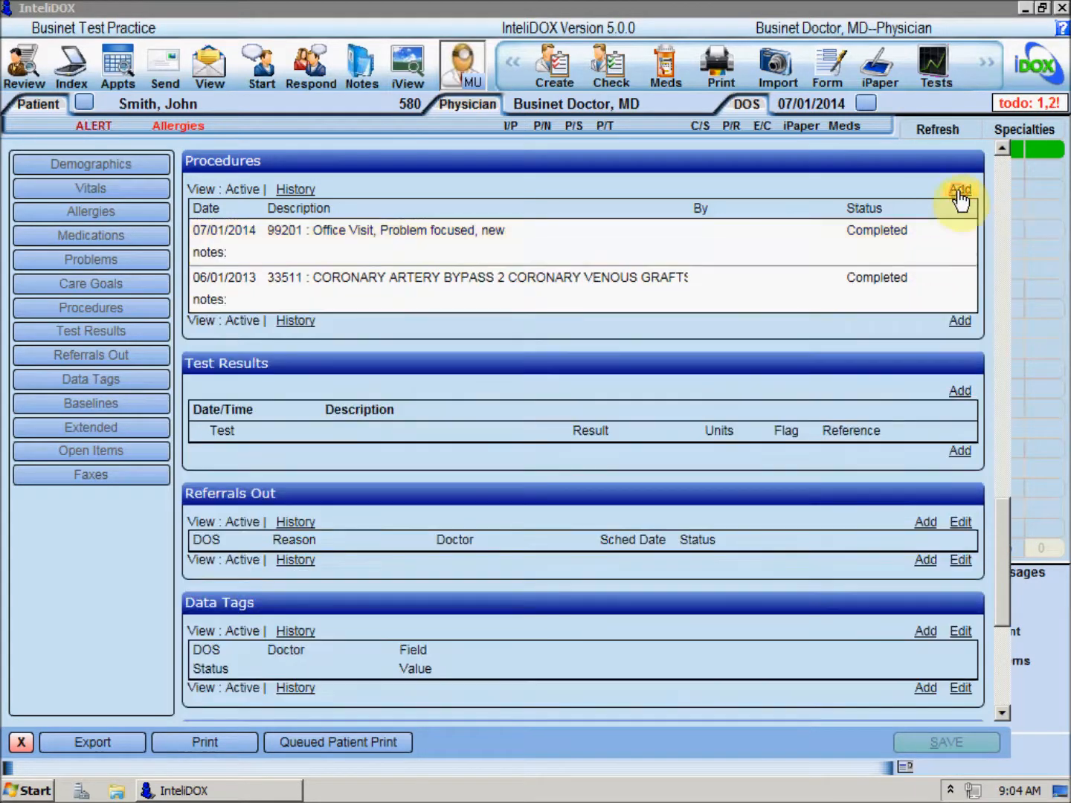
pyautogui.click(862, 230)
pyautogui.click(860, 305)
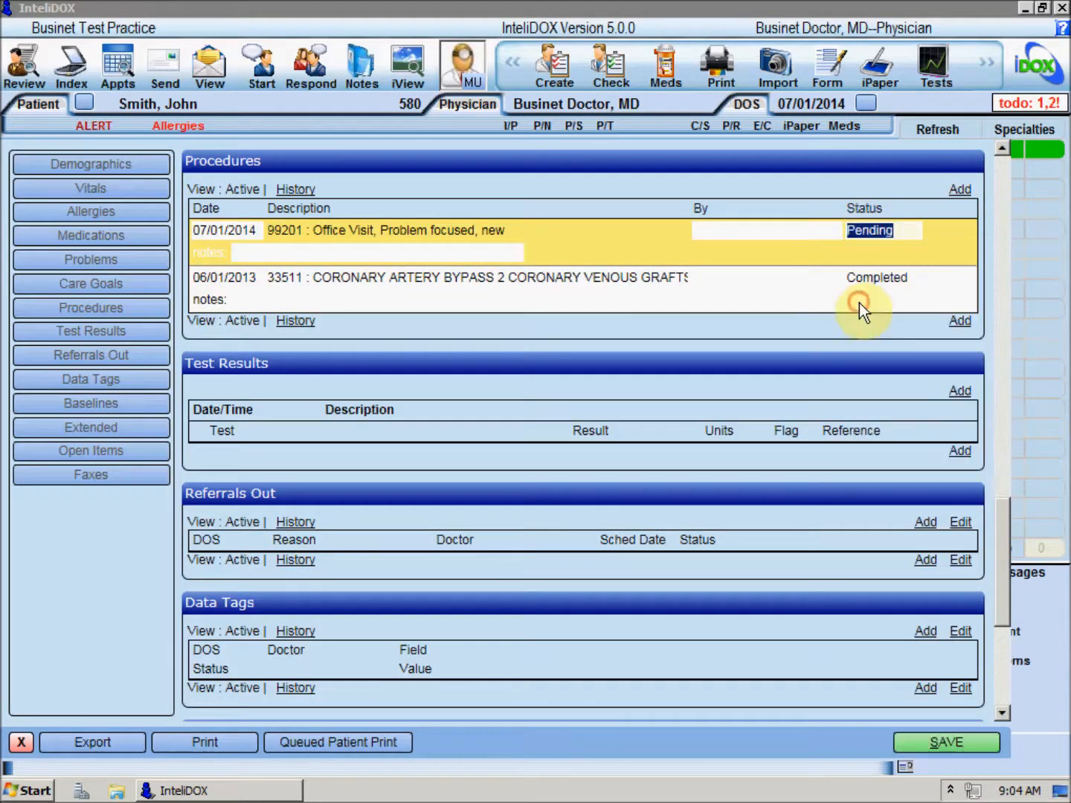
pyautogui.click(910, 743)
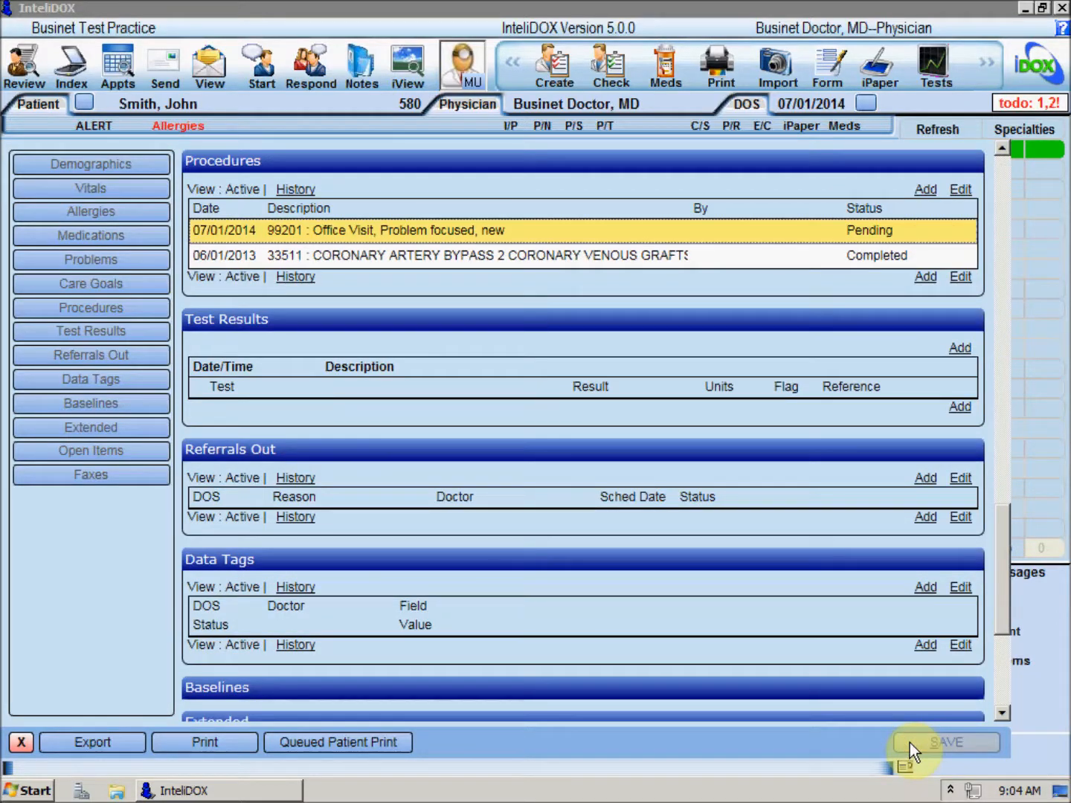
pyautogui.click(22, 744)
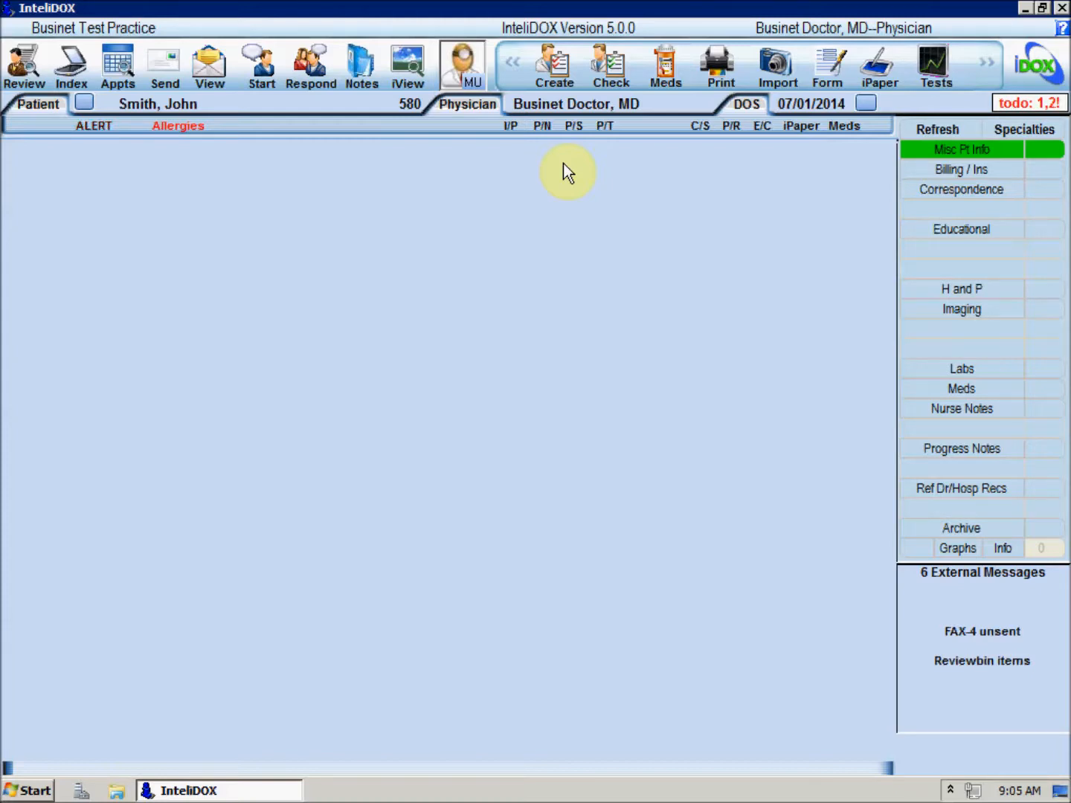
# - Start creating a task assigned to A. Nurse and open the task description list
pyautogui.click(557, 68)
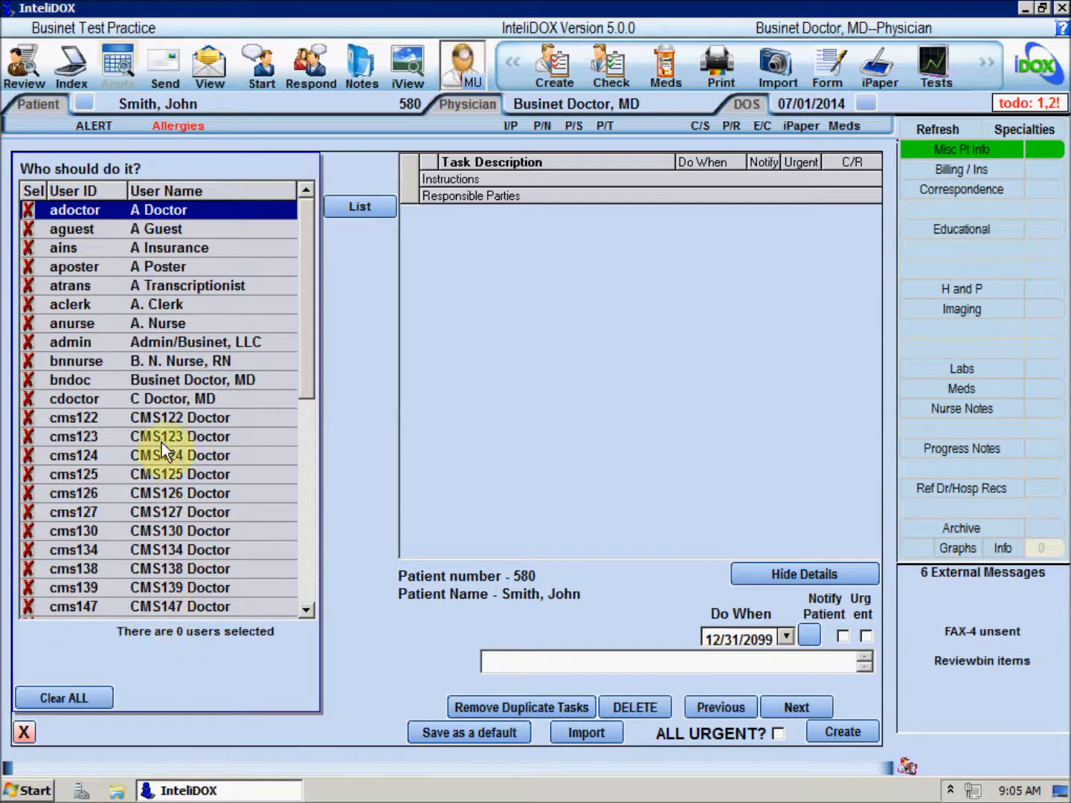
pyautogui.click(159, 324)
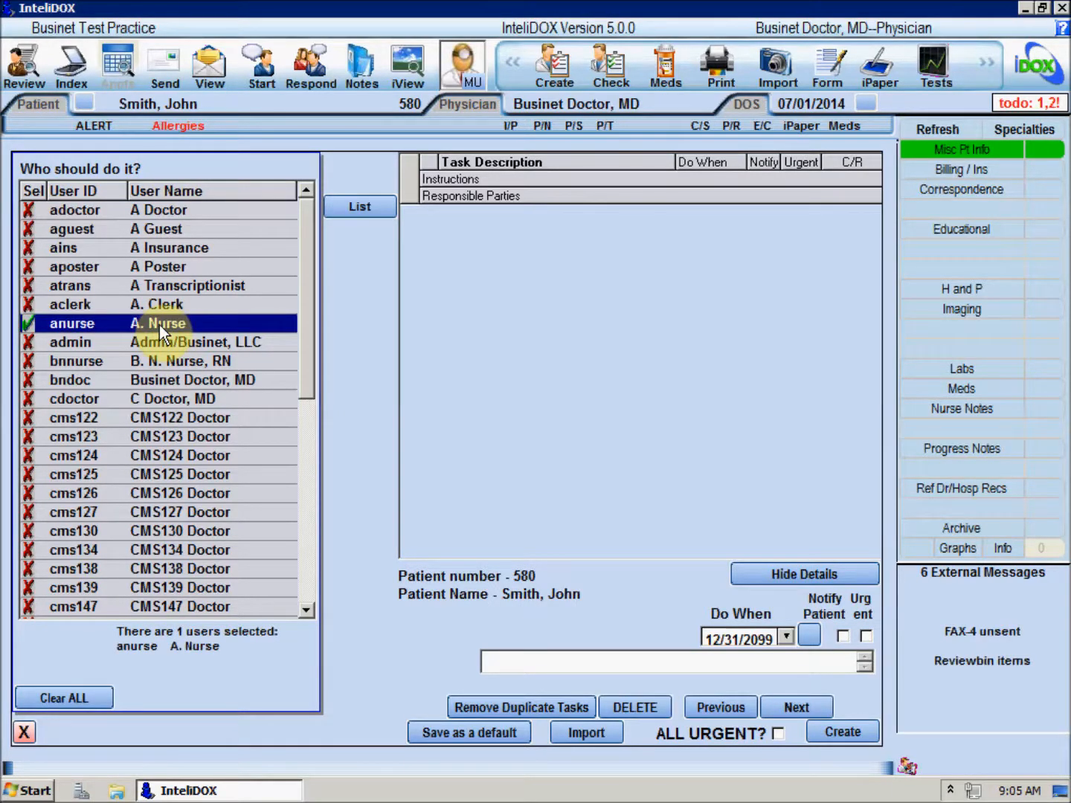
pyautogui.click(341, 207)
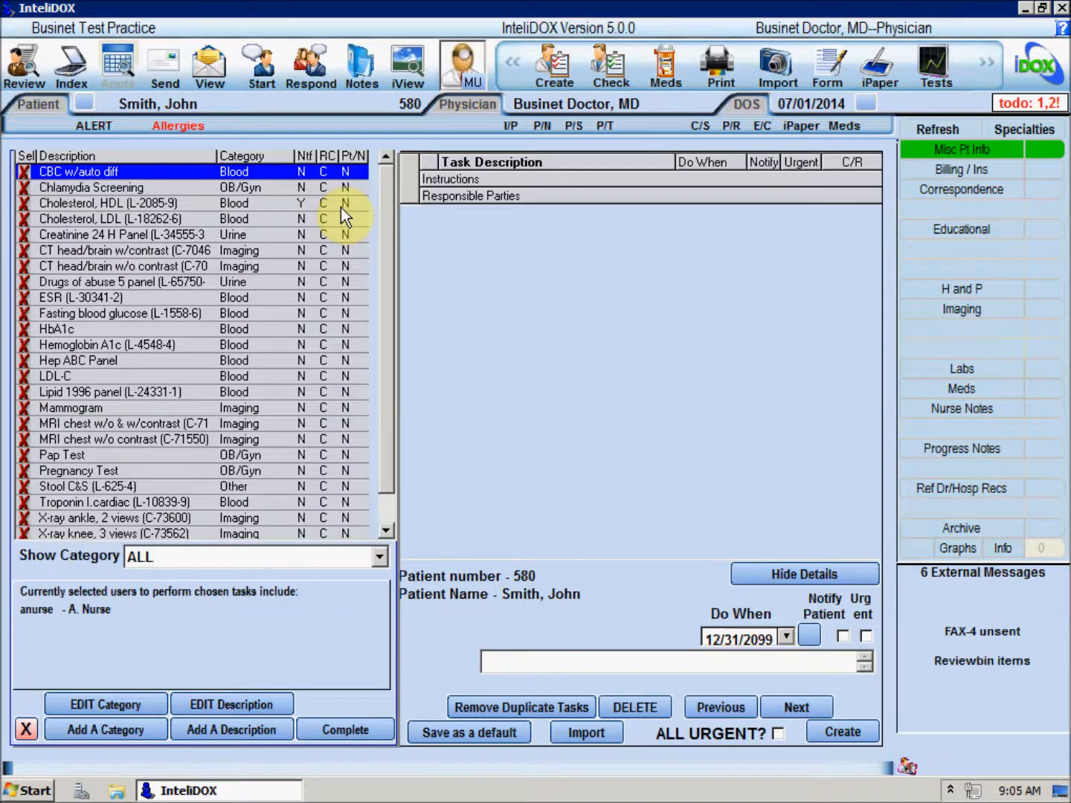
# - Select Cholesterol LDL, Fasting blood glucose and X-ray ankle, 2 views tasks, and create them
pyautogui.click(27, 219)
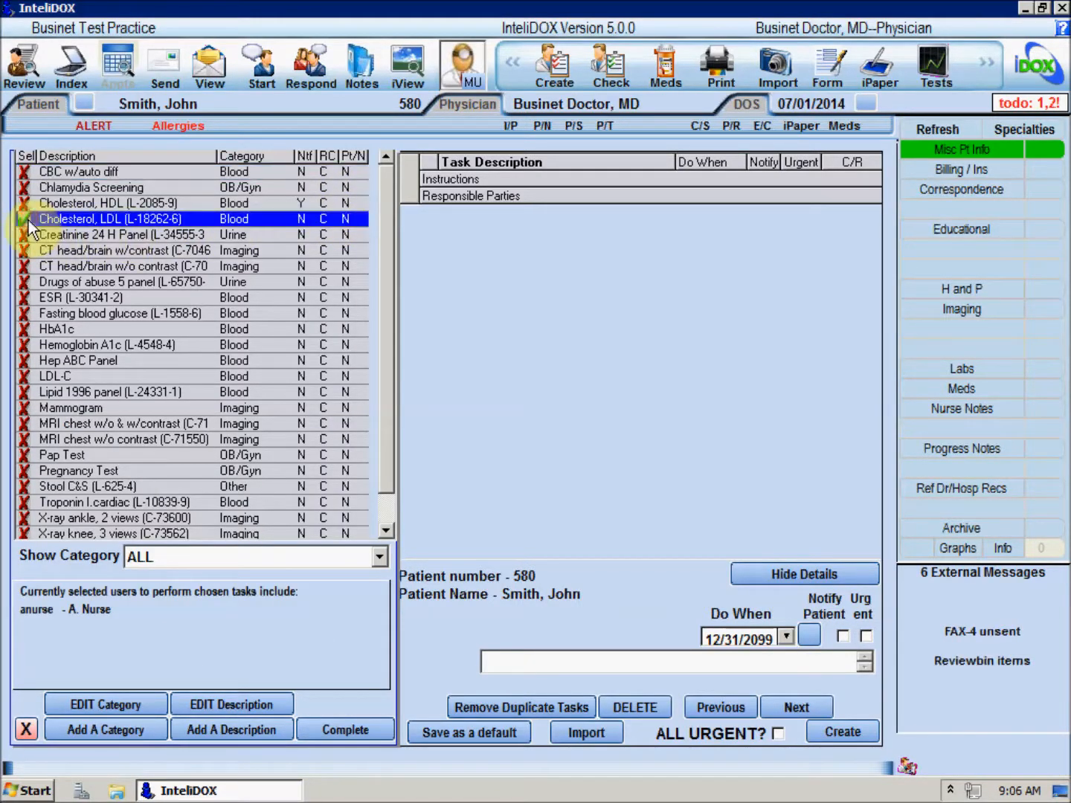
pyautogui.click(27, 311)
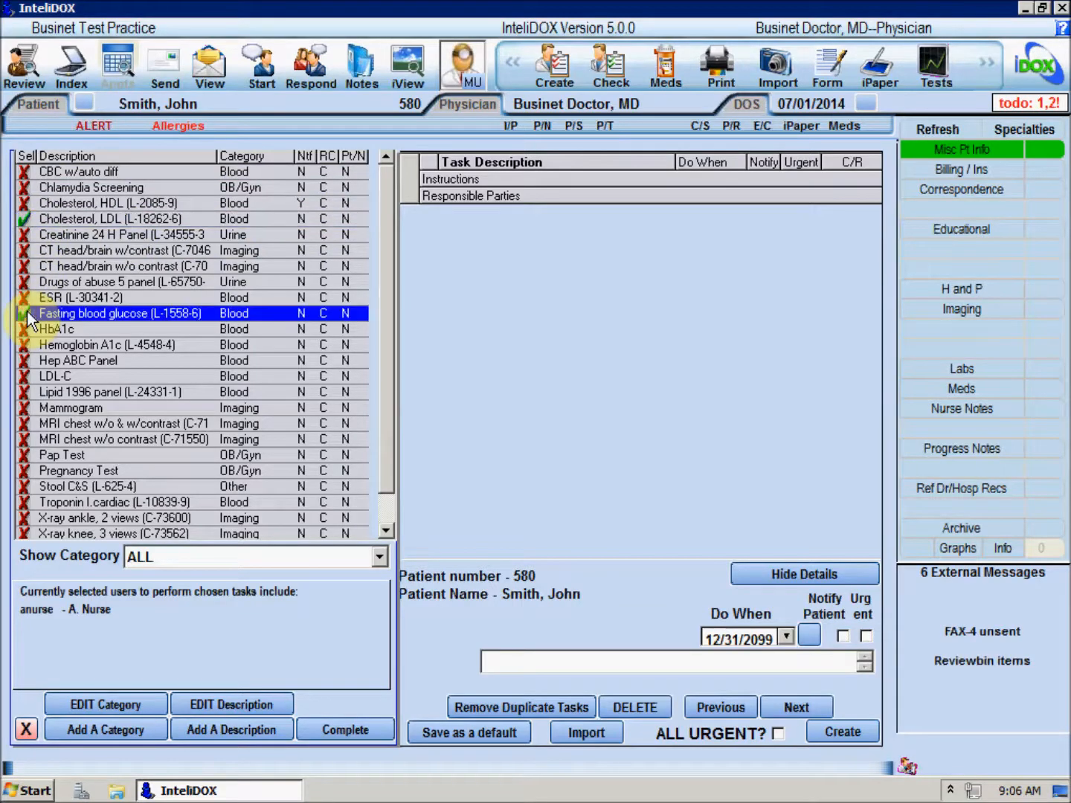
pyautogui.click(30, 519)
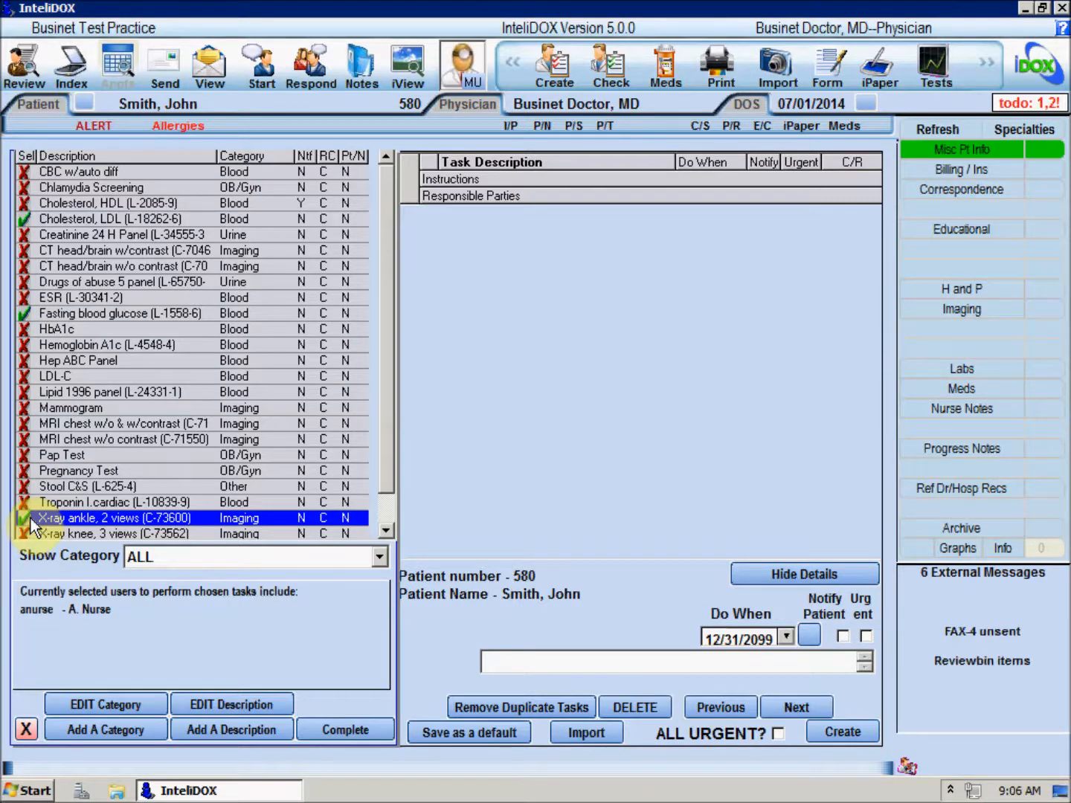
pyautogui.click(315, 731)
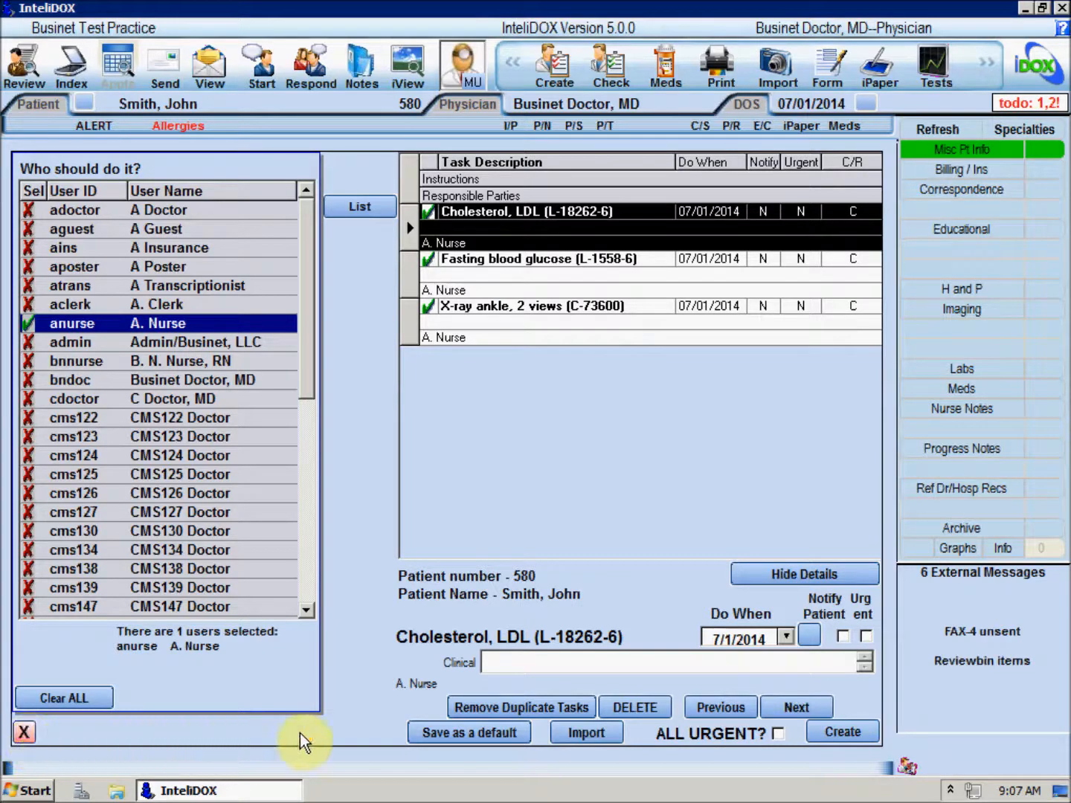
pyautogui.click(843, 733)
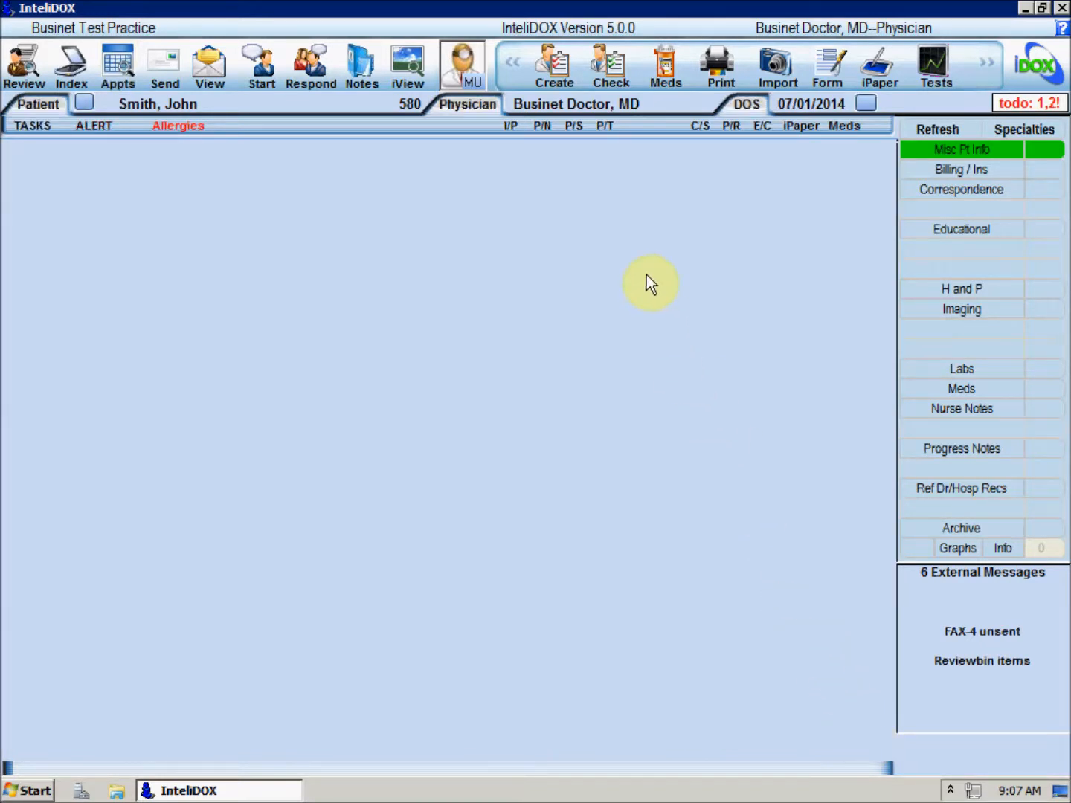
# - Review the patient's clinical task list
pyautogui.click(610, 131)
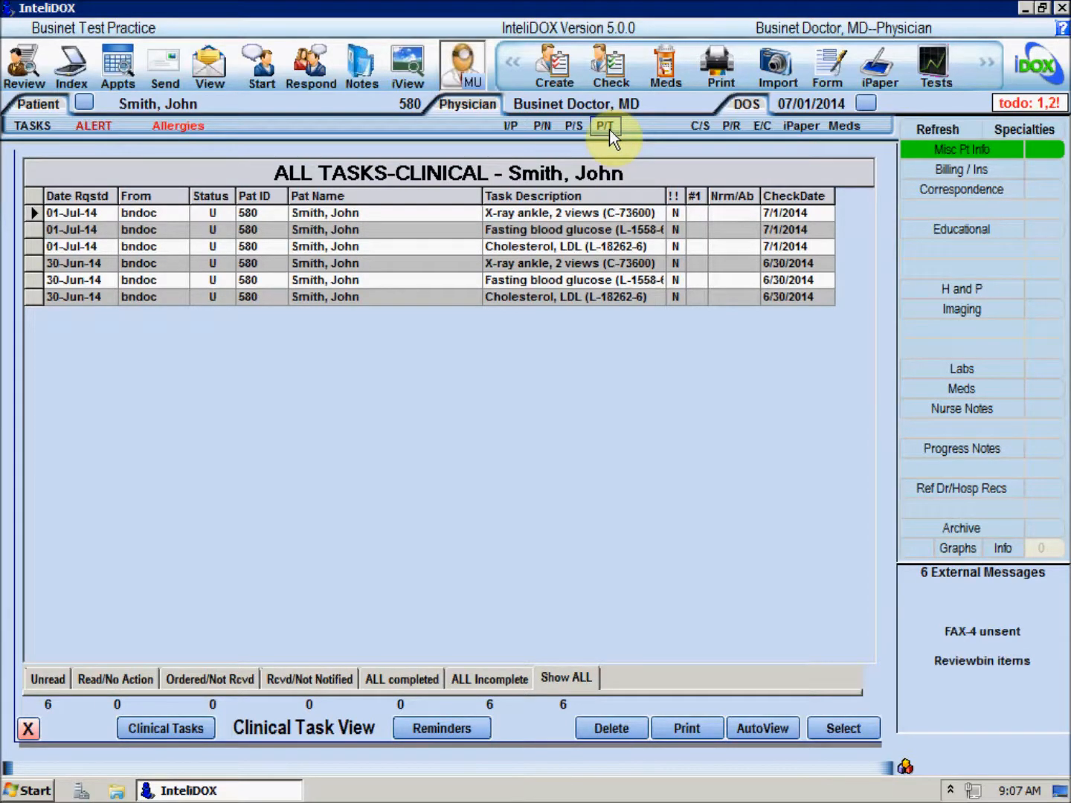
pyautogui.click(31, 733)
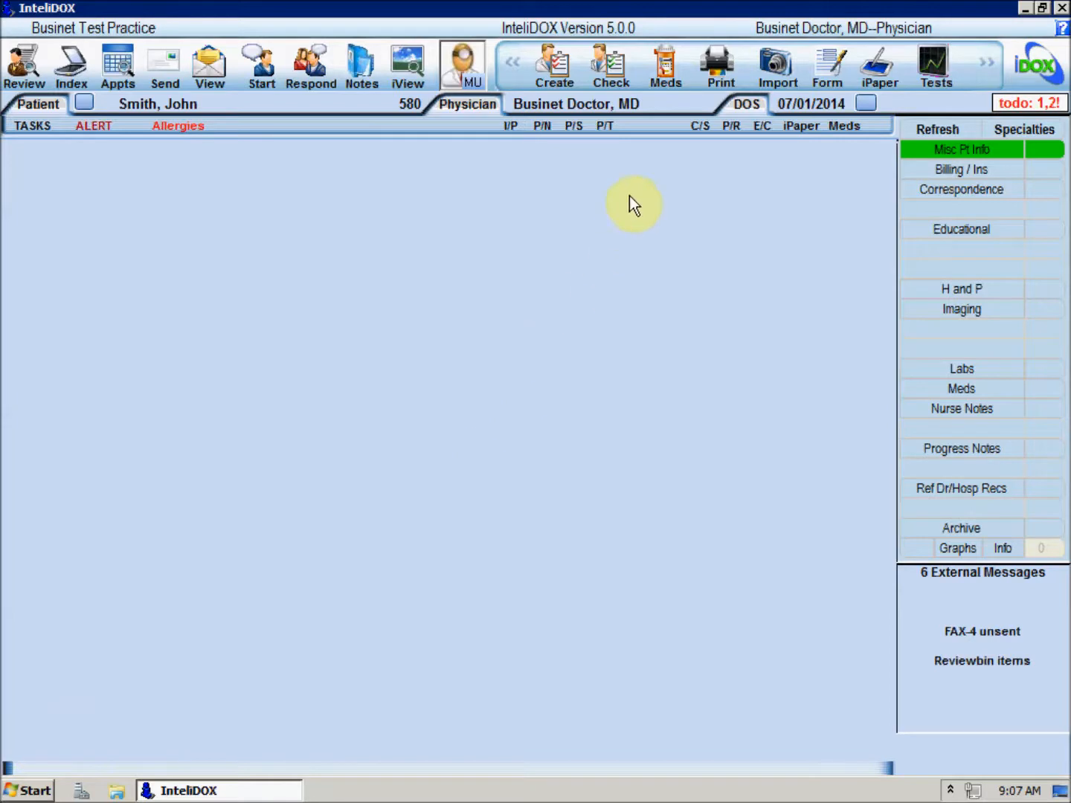
# - Open the patient's medications and stop the Lisinopril 10 MG TABS medication
pyautogui.click(664, 74)
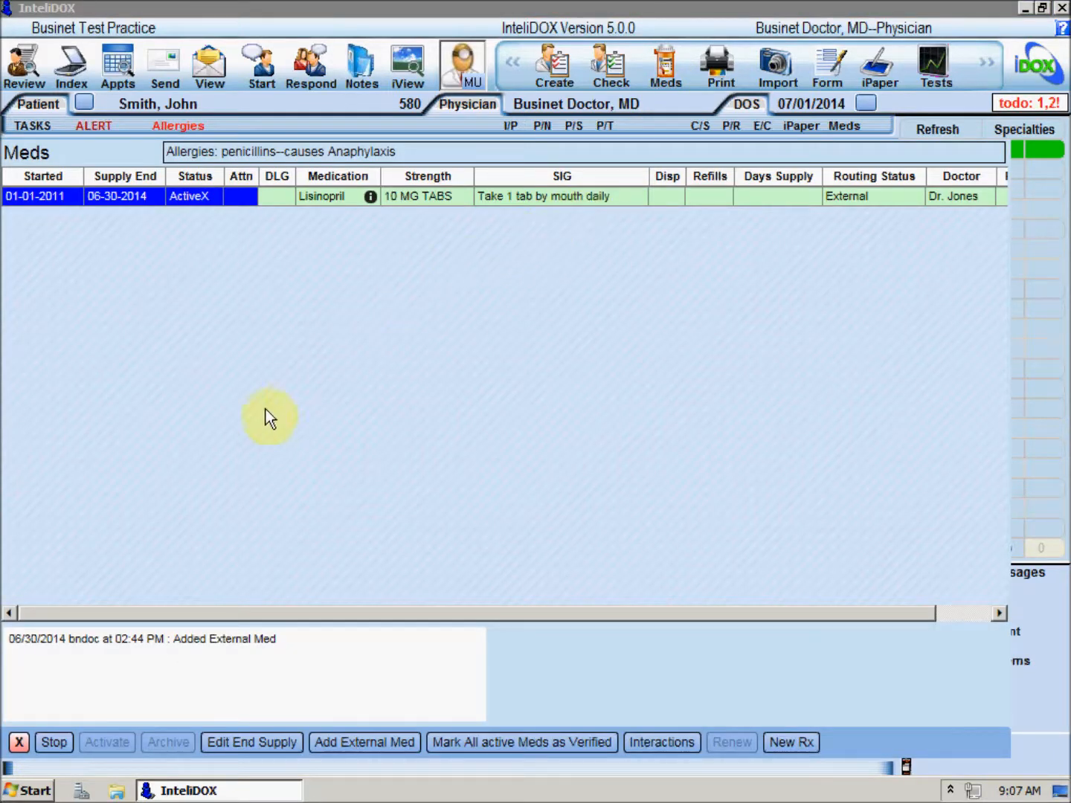
pyautogui.click(65, 746)
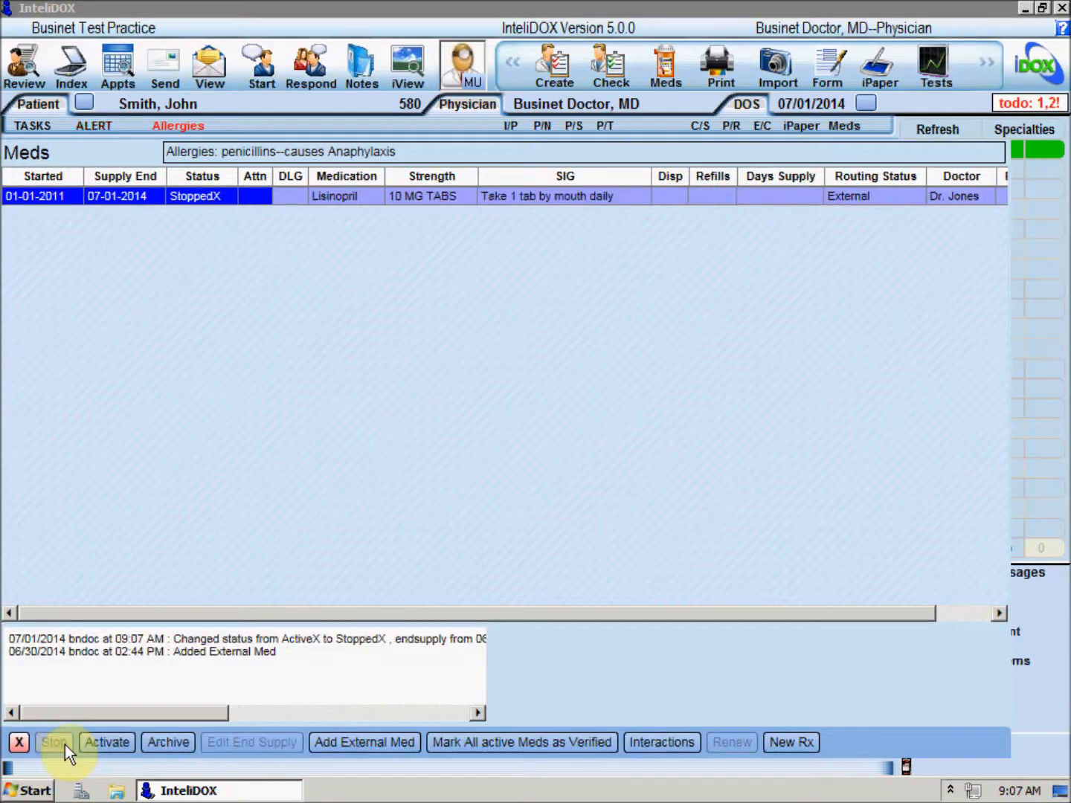
# - Start a new prescription for Lipitor 20 MG TABS with SIG "Take 1 tablet by mouth once a day" and accept it
pyautogui.click(787, 745)
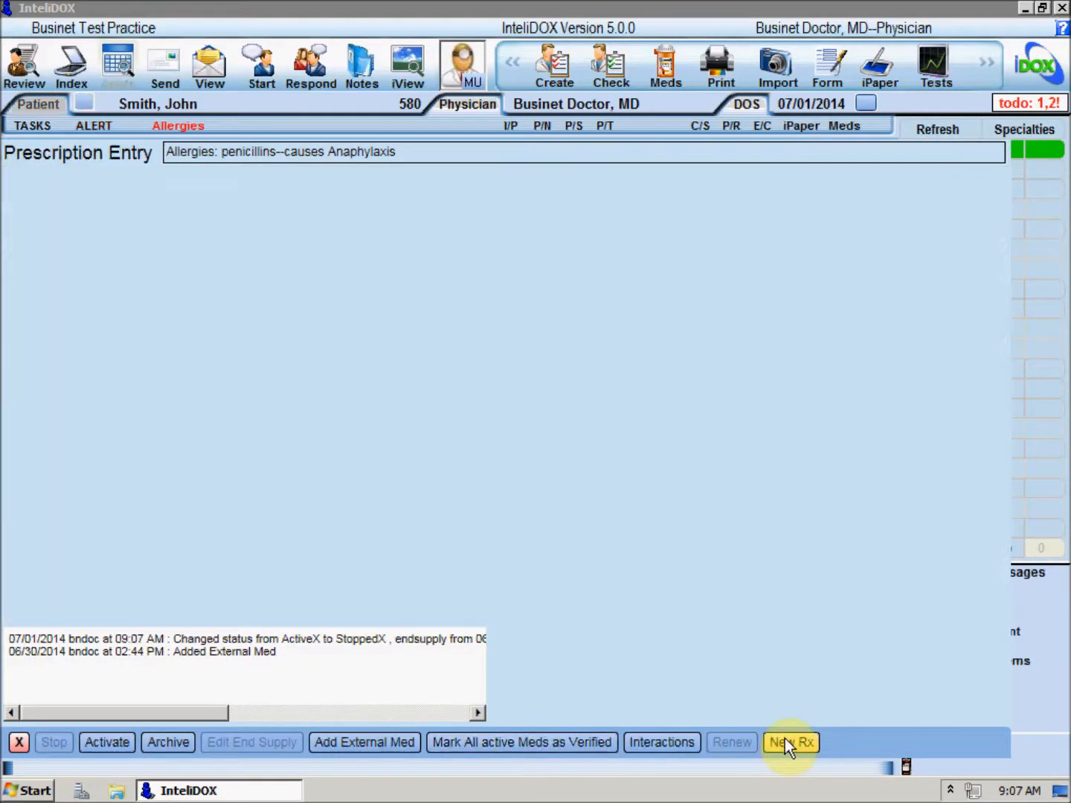
pyautogui.write('lipitor')
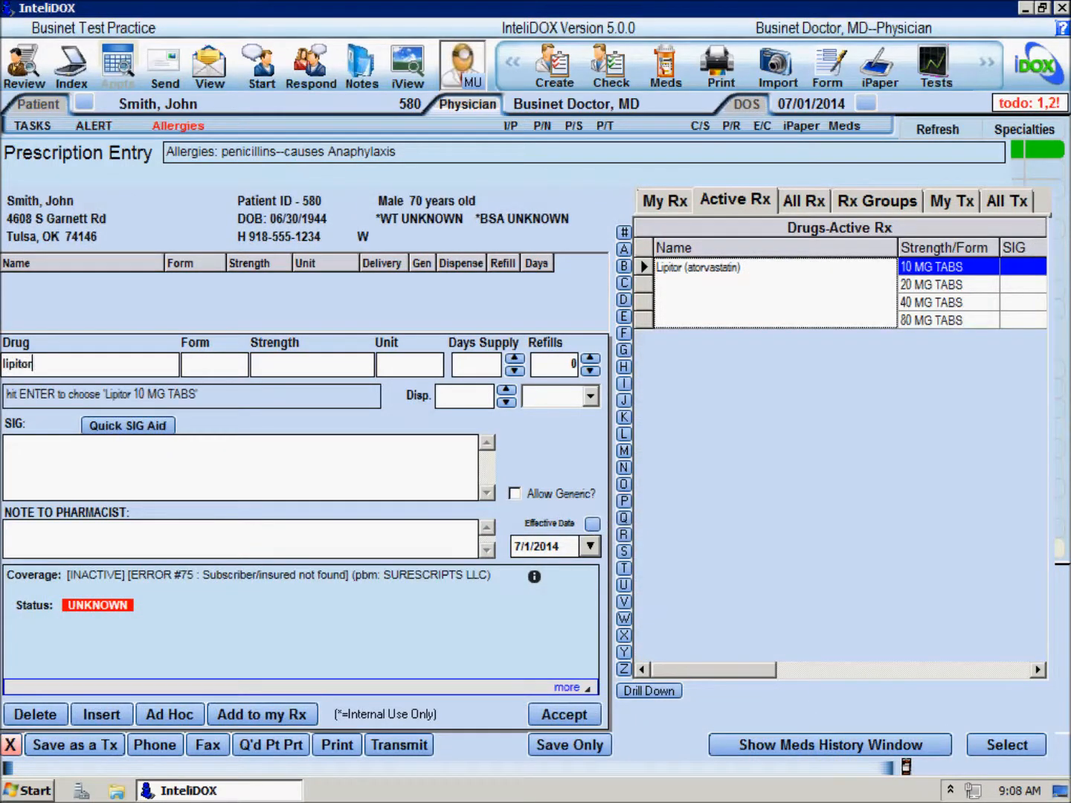
pyautogui.click(956, 291)
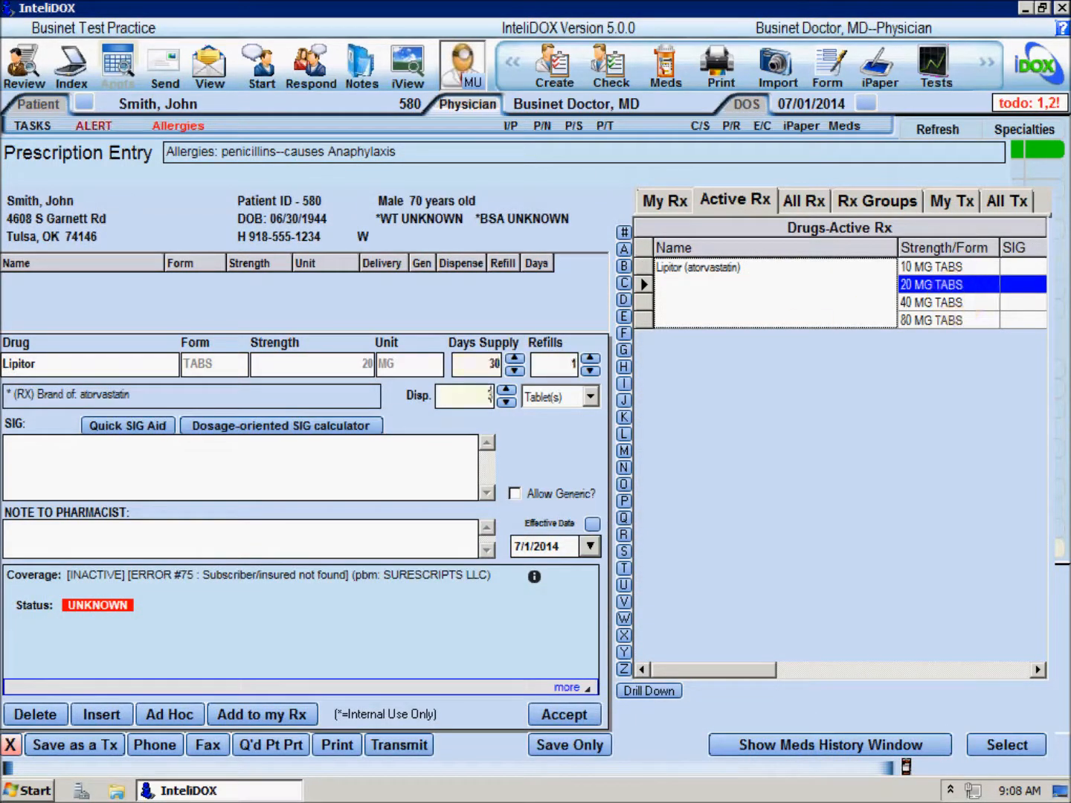
pyautogui.write('Take 1 tablet by mouth on')
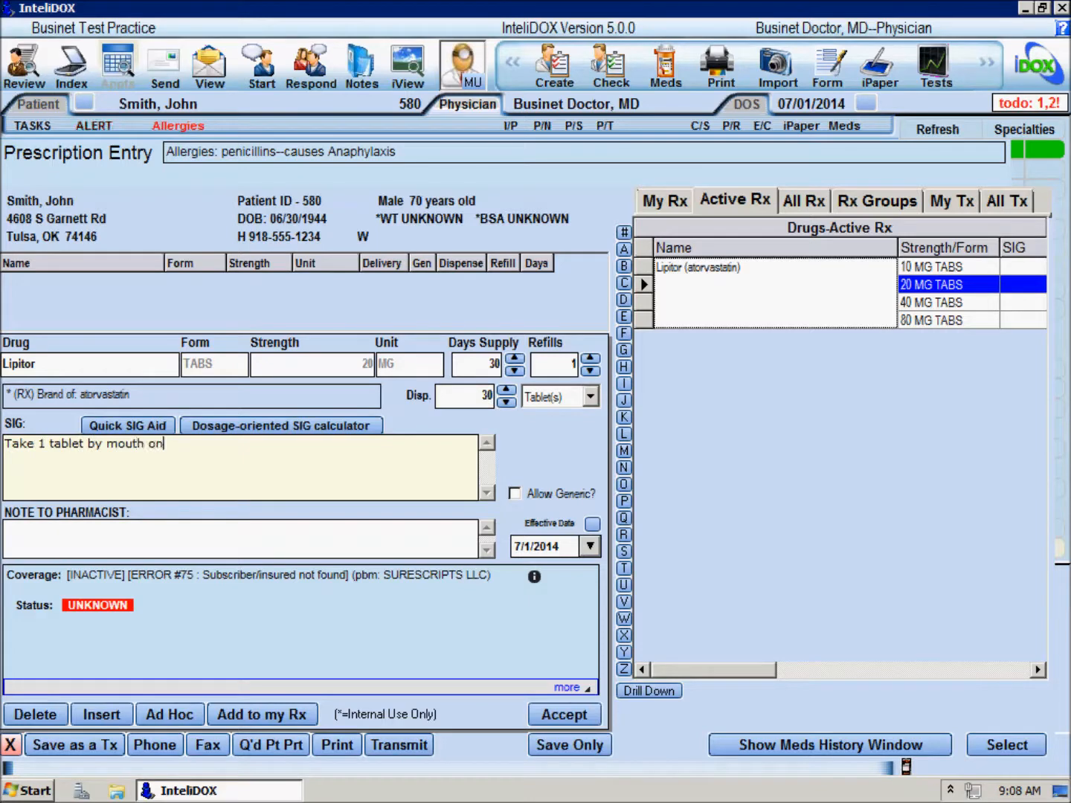
pyautogui.write('ce a day')
pyautogui.click(565, 715)
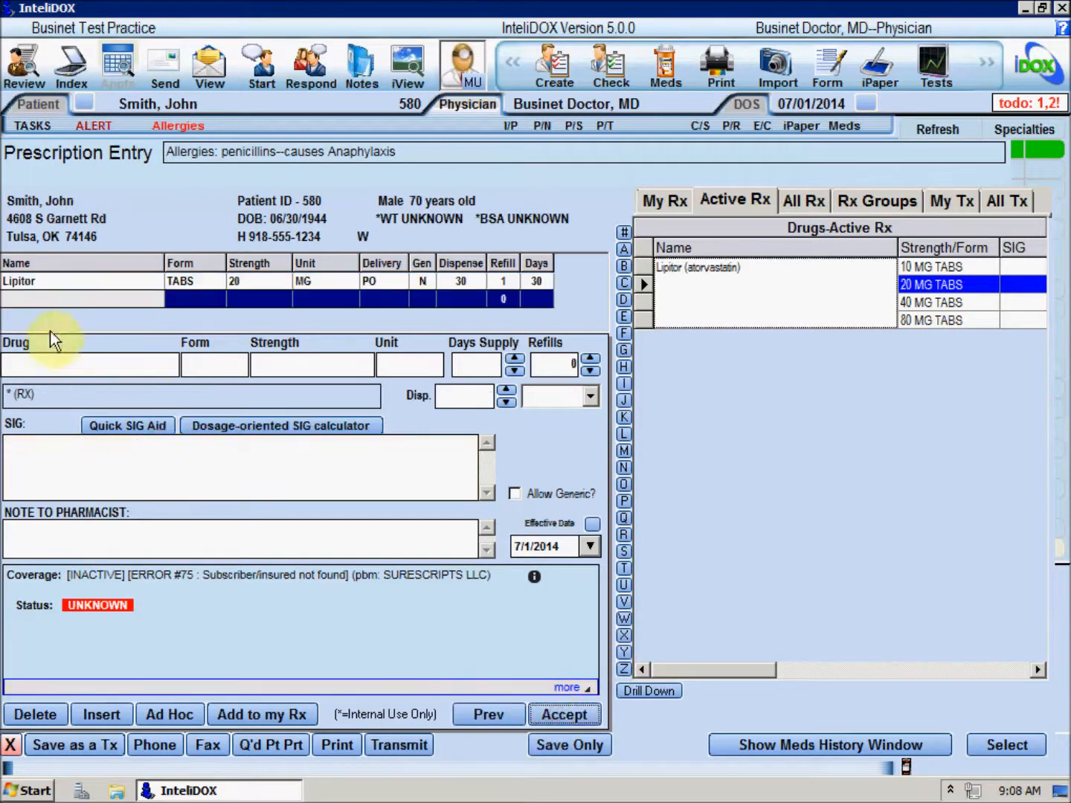
# - Add a Niacin 250 MG TABS prescription: 30 days supply, 1 refill, dispense 30, SIG "Take 1 by mouth once a day"
pyautogui.click(48, 364)
pyautogui.write('niacin')
pyautogui.click(922, 284)
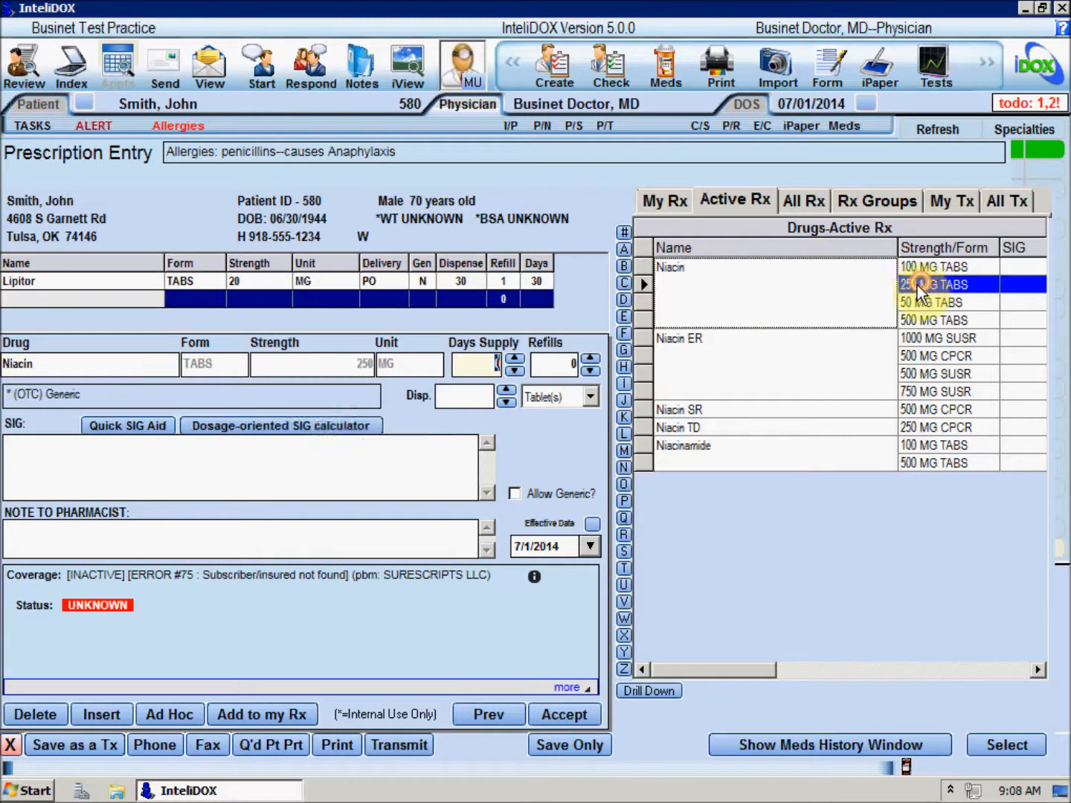
pyautogui.write('30')
pyautogui.press('Tab')
pyautogui.write('1')
pyautogui.press('Tab')
pyautogui.write('30')
pyautogui.press('Tab')
pyautogui.write('Take 1 ')
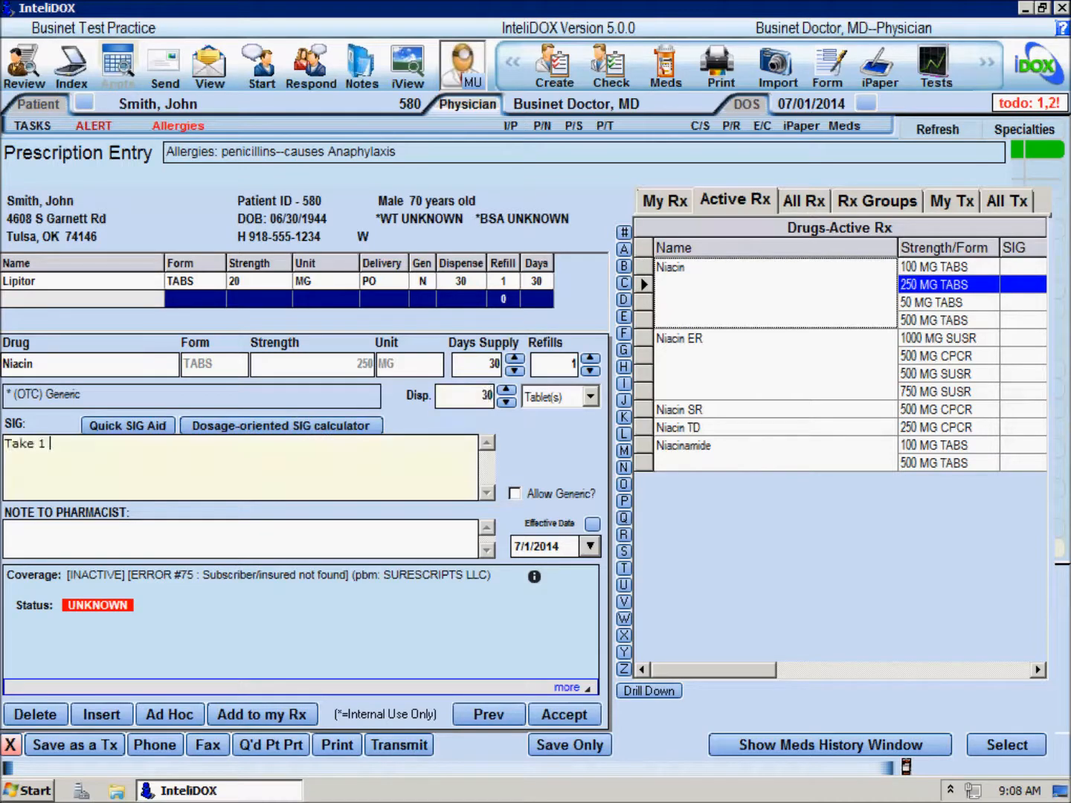
pyautogui.write('by mouth once a day')
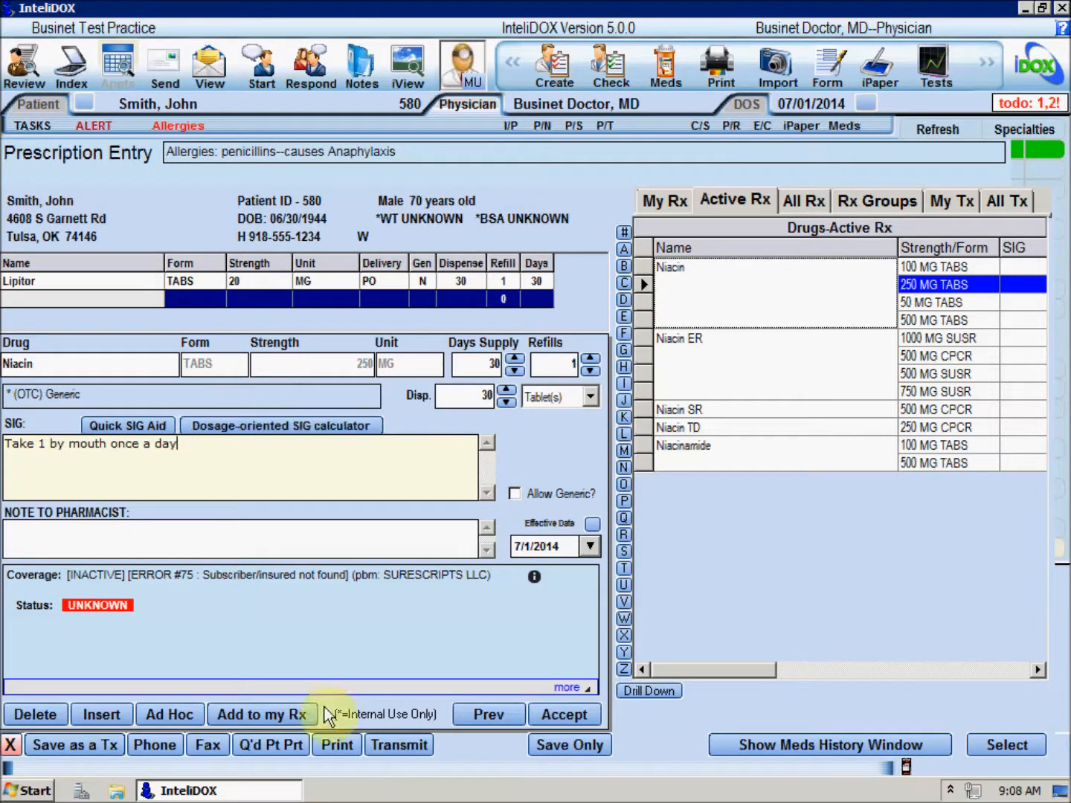
# - Attempt to transmit the prescriptions, return to change them after the interaction warning, and delete the Niacin prescription
pyautogui.click(381, 744)
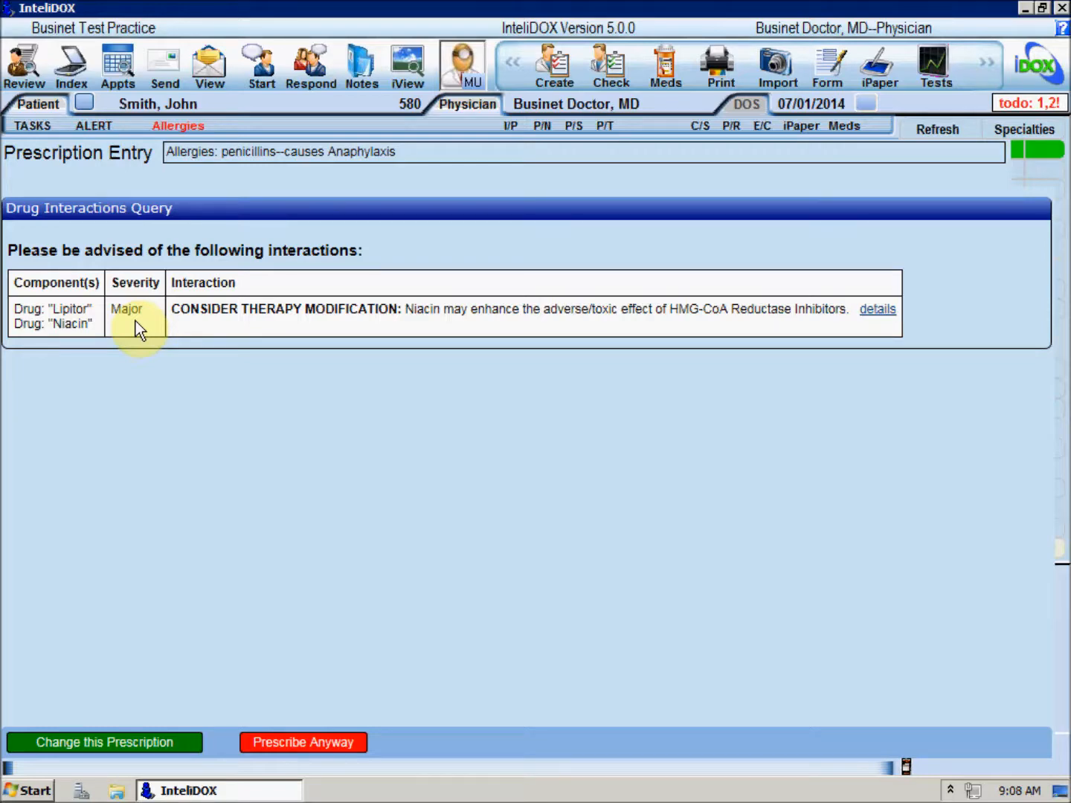
pyautogui.click(148, 742)
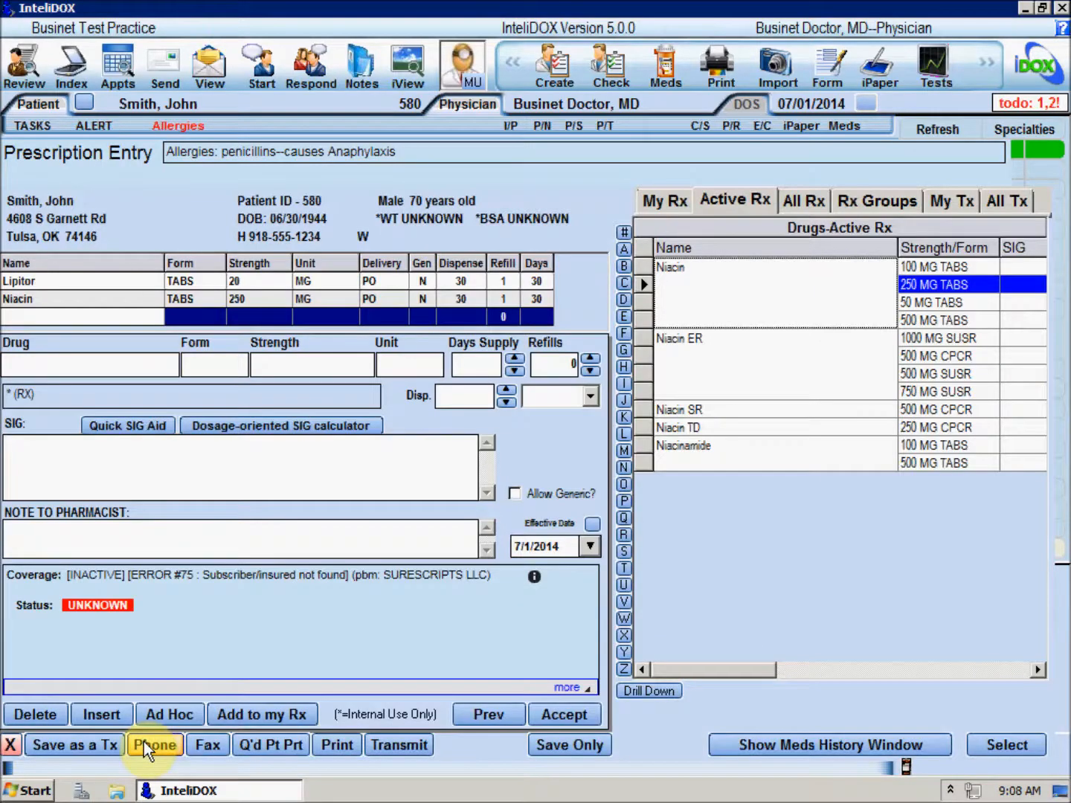
pyautogui.click(40, 712)
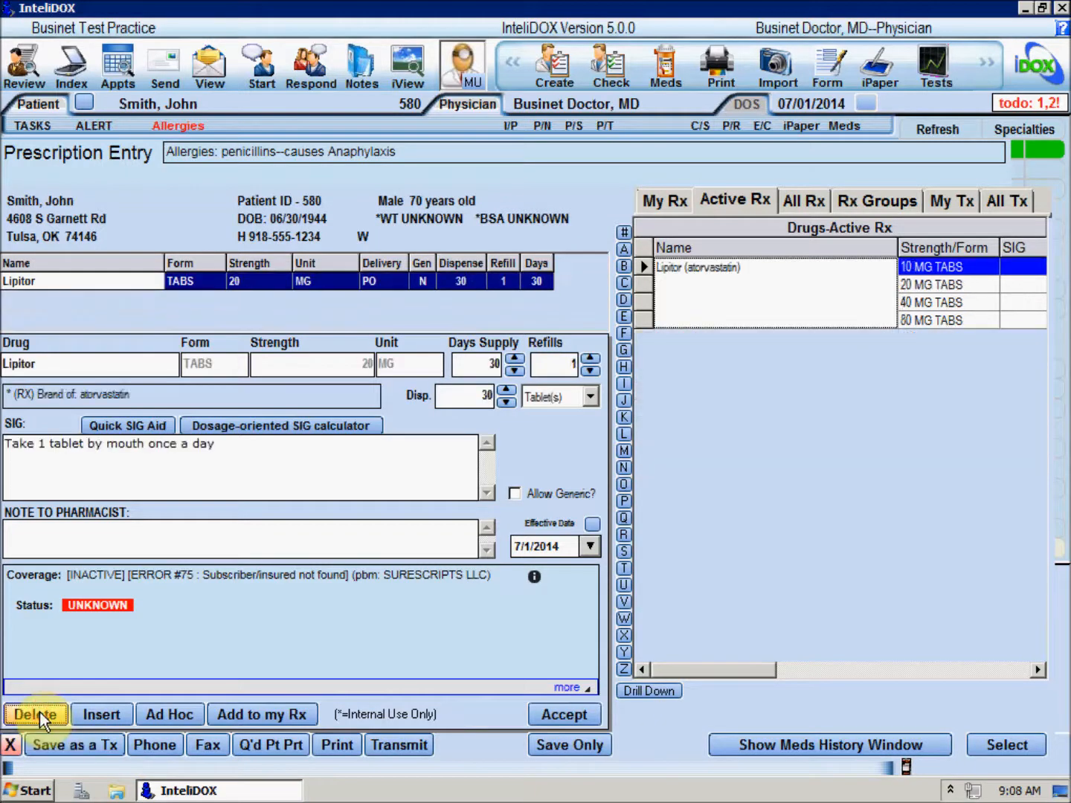
# - Close the prescription entry screen and the patient's medications list
pyautogui.click(13, 746)
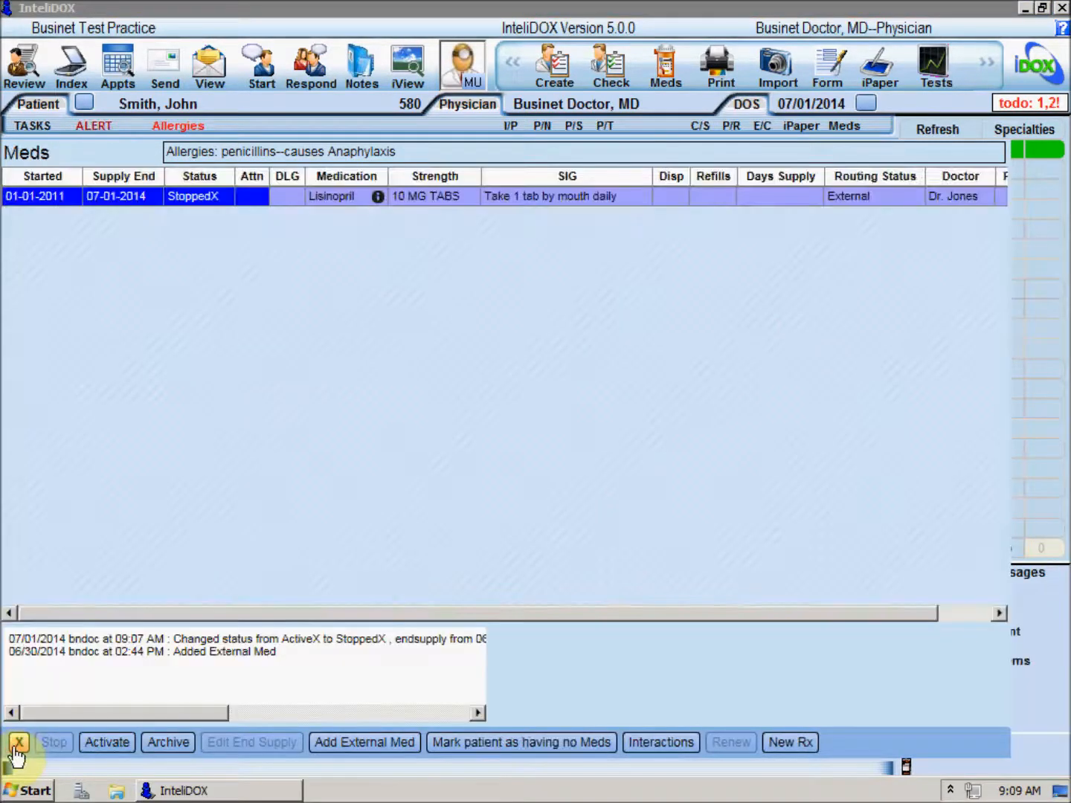
pyautogui.click(17, 744)
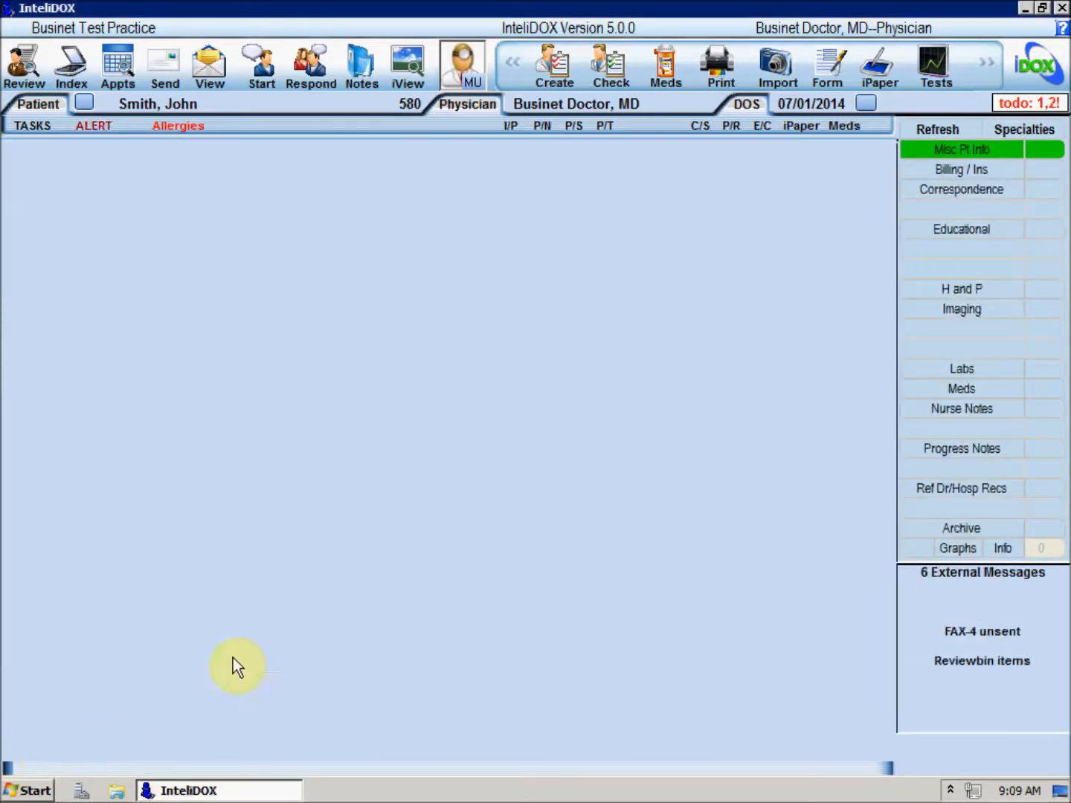